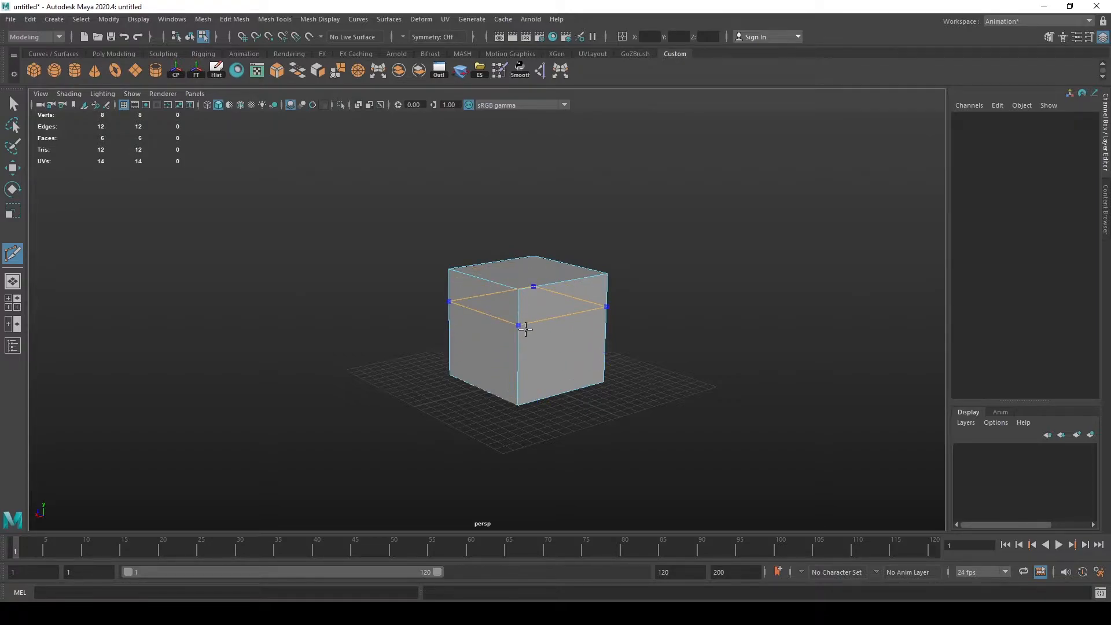
{"action": "left_click_drag", "start_coordinate": [337, 326], "coordinate": [705, 363]}
{"action": "left_click_drag", "start_coordinate": [692, 311], "coordinate": [404, 317]}
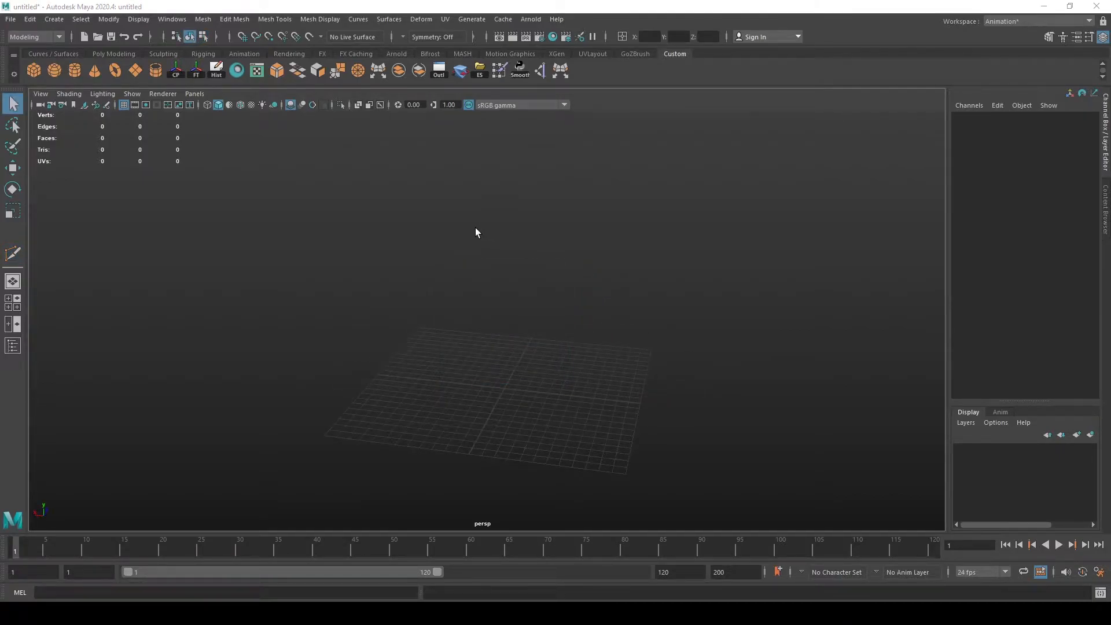
Activate the Multi-Cut tool in the empty scene
{"action": "left_click", "coordinate": [273, 19]}
{"action": "left_click", "coordinate": [273, 20]}
{"action": "left_click", "coordinate": [274, 19]}
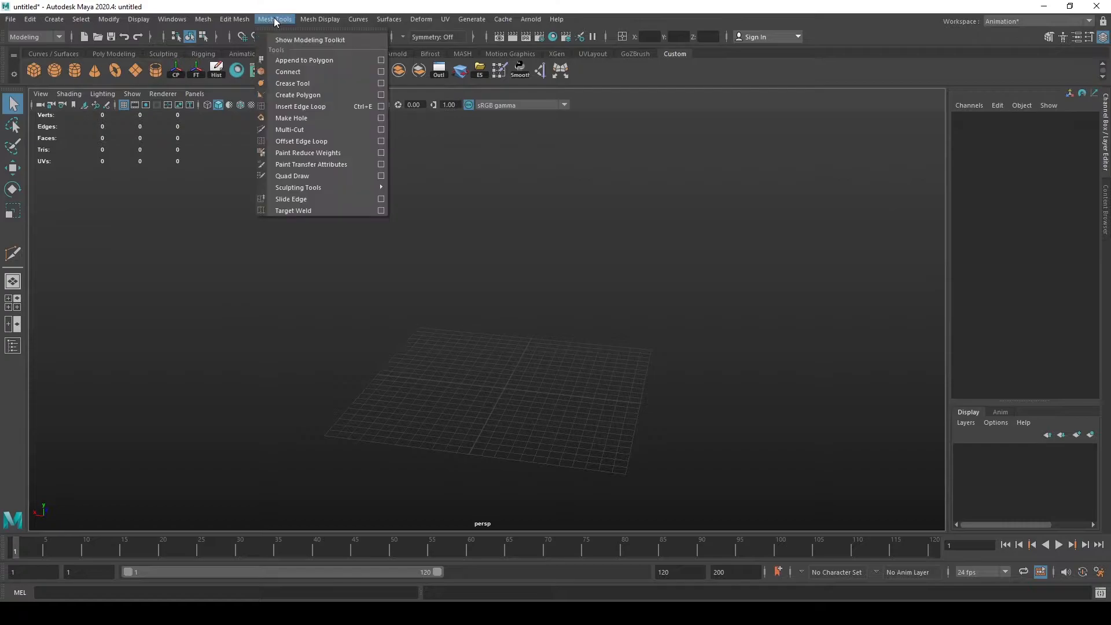
{"action": "left_click", "coordinate": [305, 132]}
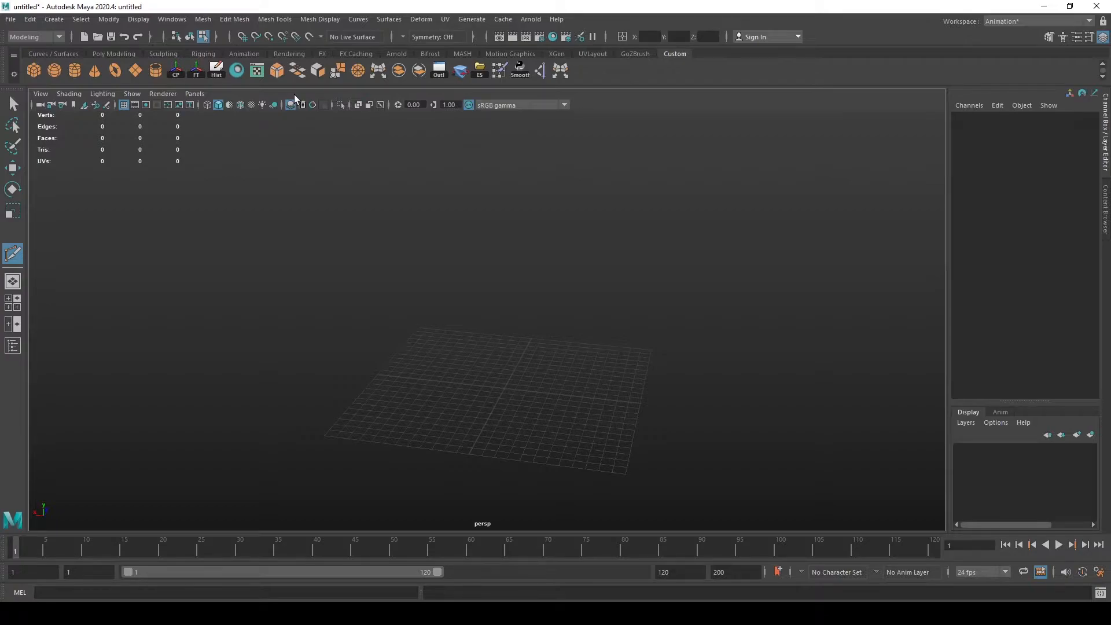
{"action": "left_click", "coordinate": [290, 104]}
Create a polygon cube at the origin and scale it uniformly to about 4.42
{"action": "left_click", "coordinate": [37, 71]}
{"action": "scroll", "coordinate": [541, 354], "scroll_direction": "up", "scroll_amount": 3}
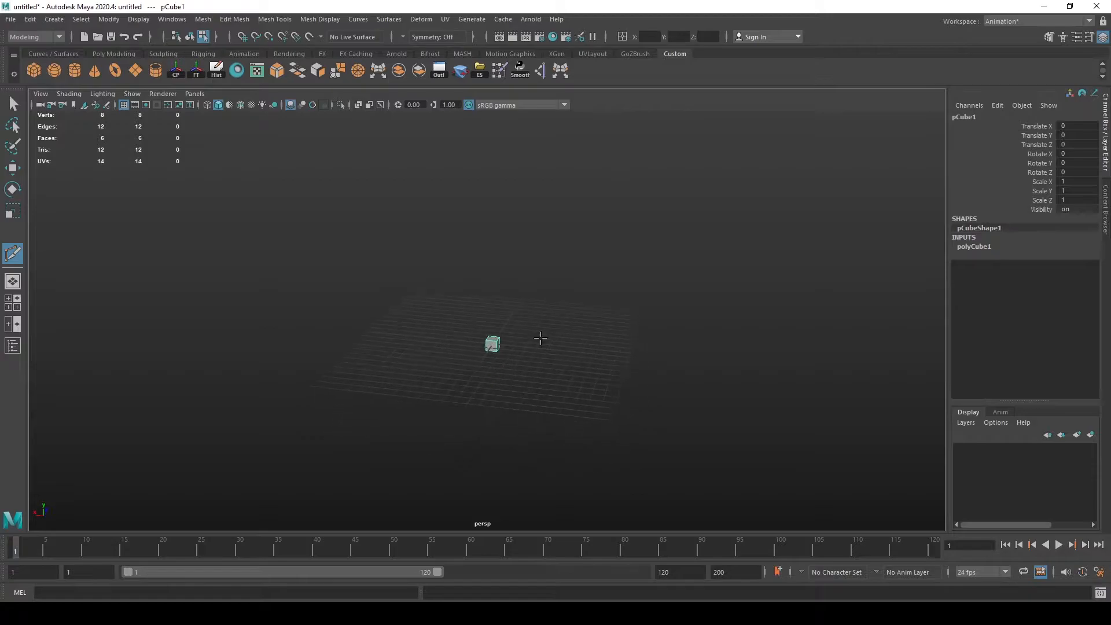
{"action": "key", "text": "w"}
{"action": "scroll", "coordinate": [512, 394], "scroll_direction": "down", "scroll_amount": 3}
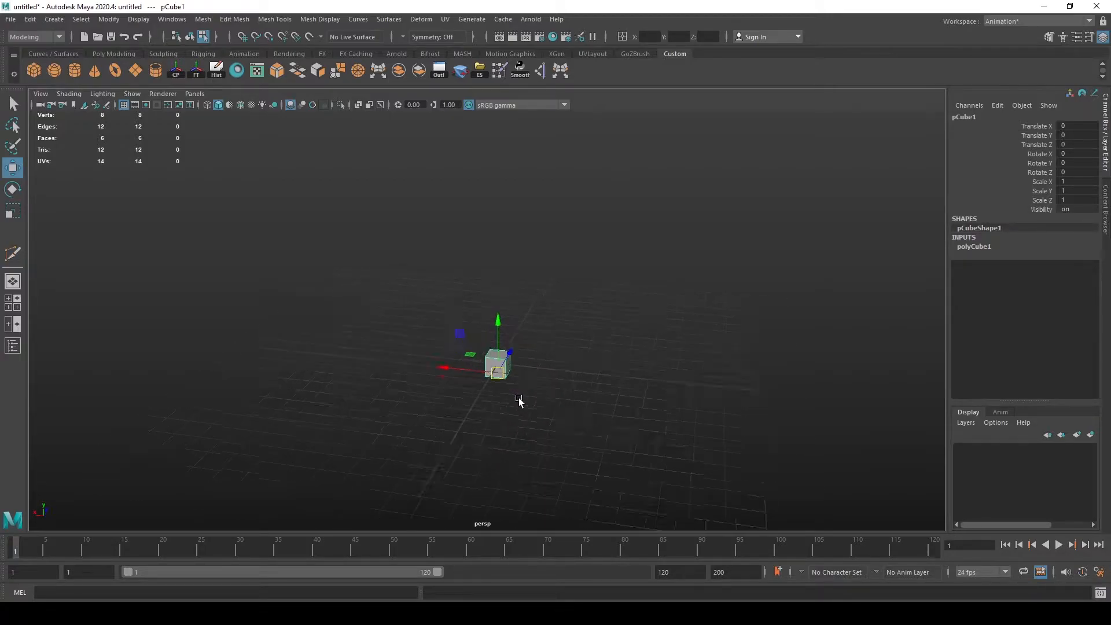
{"action": "key", "text": "r"}
{"action": "left_click_drag", "start_coordinate": [493, 349], "coordinate": [540, 372]}
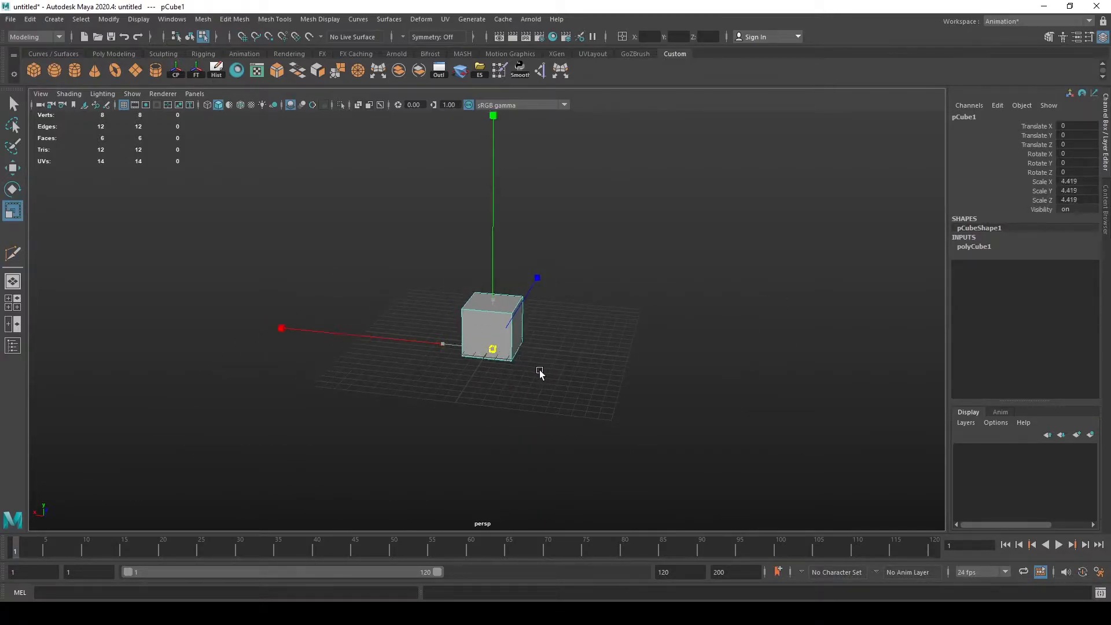
Snap the cube's pivot to its base and snap the cube onto the grid so it sits on the ground plane
{"action": "key", "text": "w"}
{"action": "key", "text": "d+v"}
{"action": "left_click_drag", "start_coordinate": [493, 295], "coordinate": [495, 343]}
{"action": "key", "text": "x"}
{"action": "key", "text": "f"}
{"action": "scroll", "coordinate": [680, 383], "scroll_direction": "down", "scroll_amount": 5}
{"action": "left_click_drag", "start_coordinate": [677, 381], "coordinate": [634, 374], "text": "alt"}
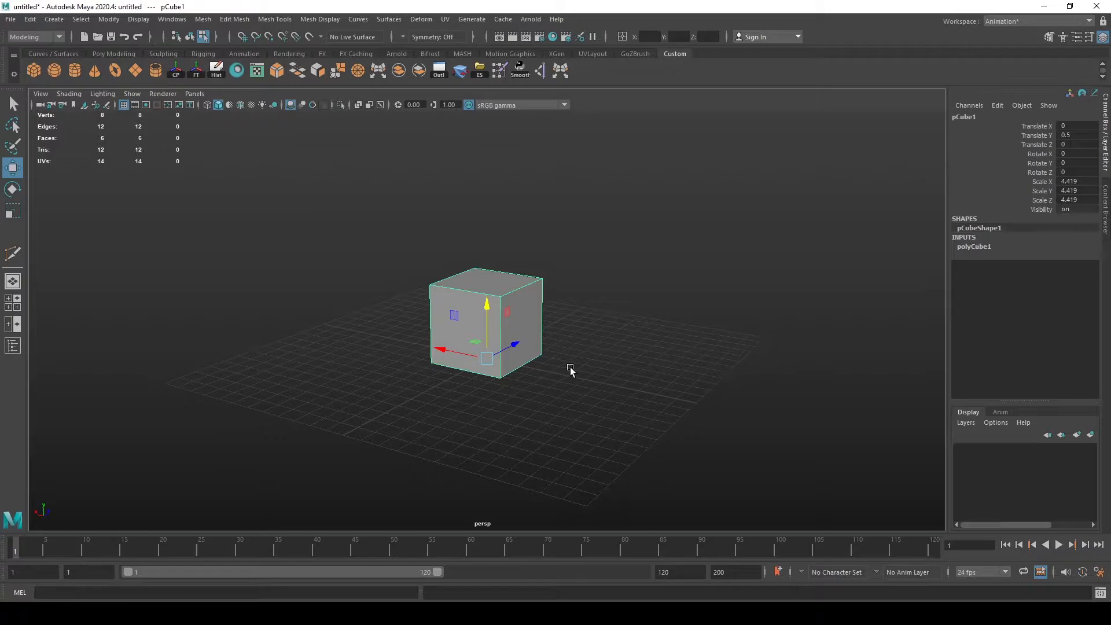
{"action": "scroll", "coordinate": [570, 370], "scroll_direction": "up", "scroll_amount": 4}
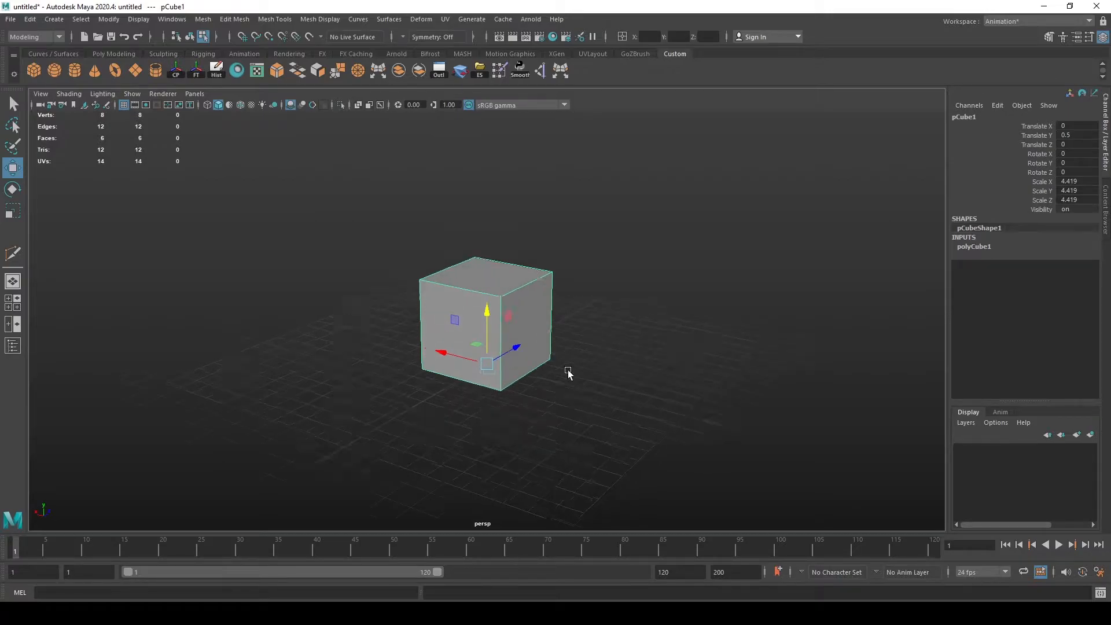
Activate Multi-Cut on the cube and open its tool settings in a shortened window placed clear of the cube
{"action": "left_click", "coordinate": [13, 252]}
{"action": "left_click_drag", "start_coordinate": [325, 319], "coordinate": [316, 312], "text": "alt"}
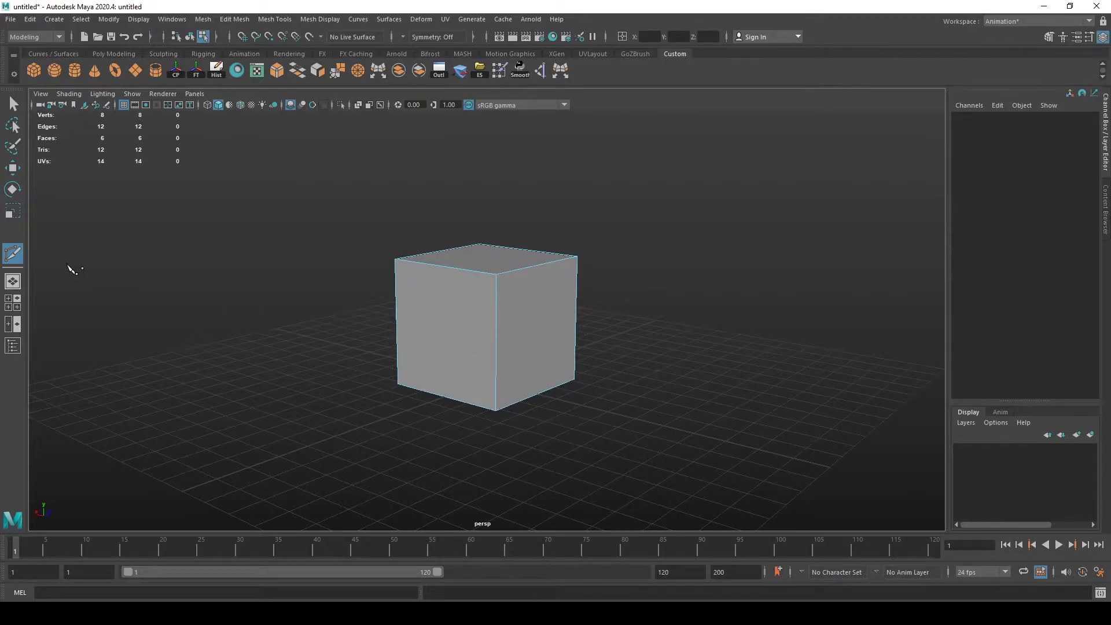
{"action": "double_click", "coordinate": [14, 254]}
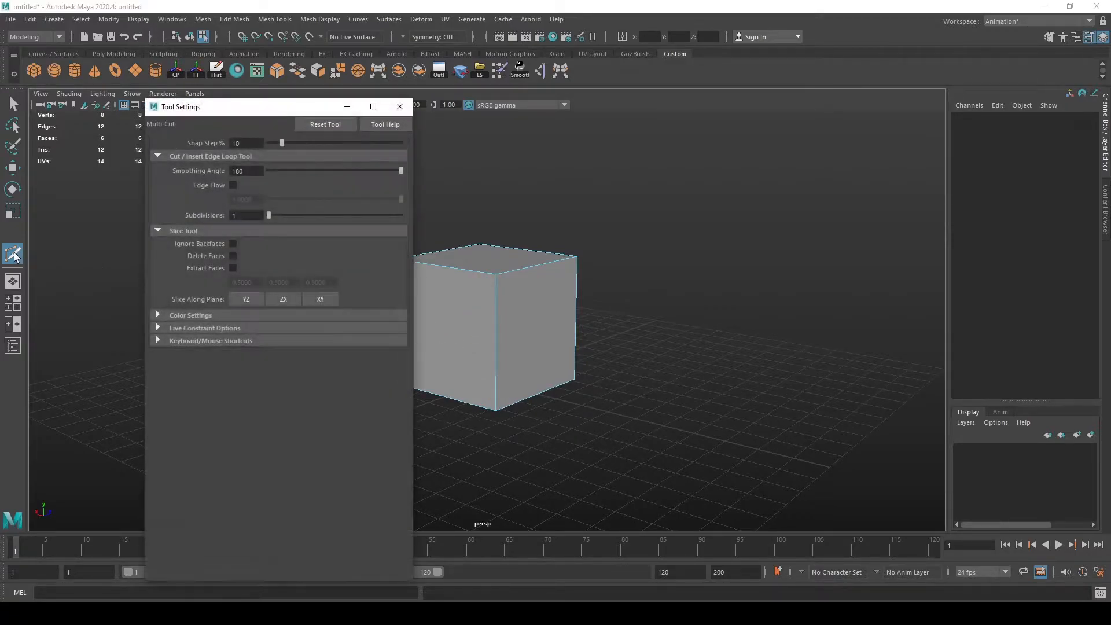
{"action": "left_click_drag", "start_coordinate": [241, 116], "coordinate": [141, 124]}
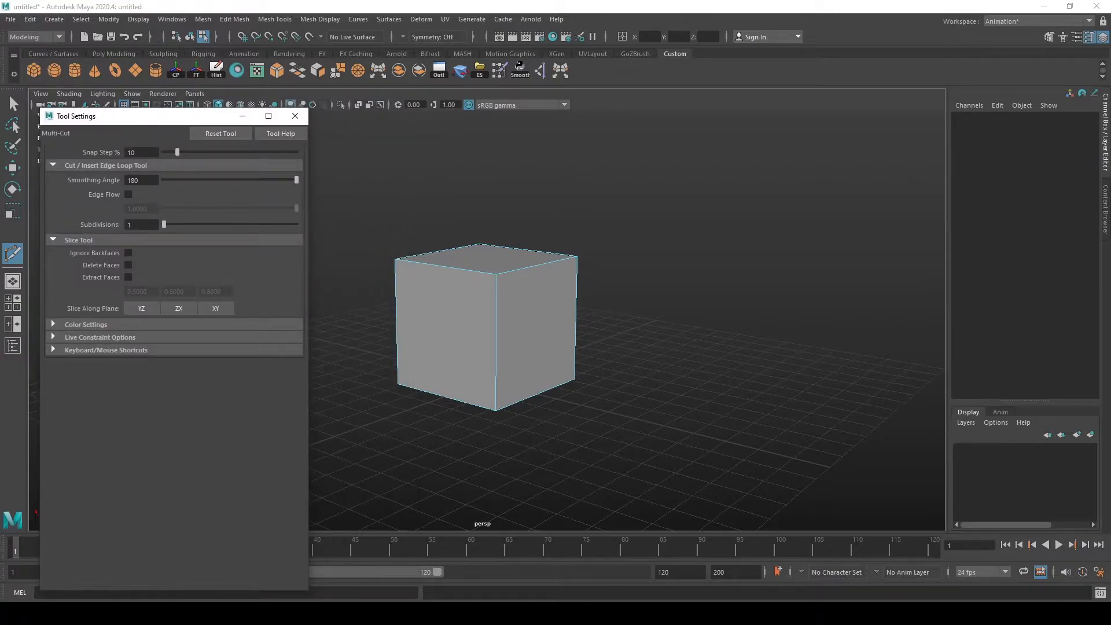
{"action": "left_click_drag", "start_coordinate": [310, 593], "coordinate": [308, 519]}
{"action": "left_click", "coordinate": [320, 20]}
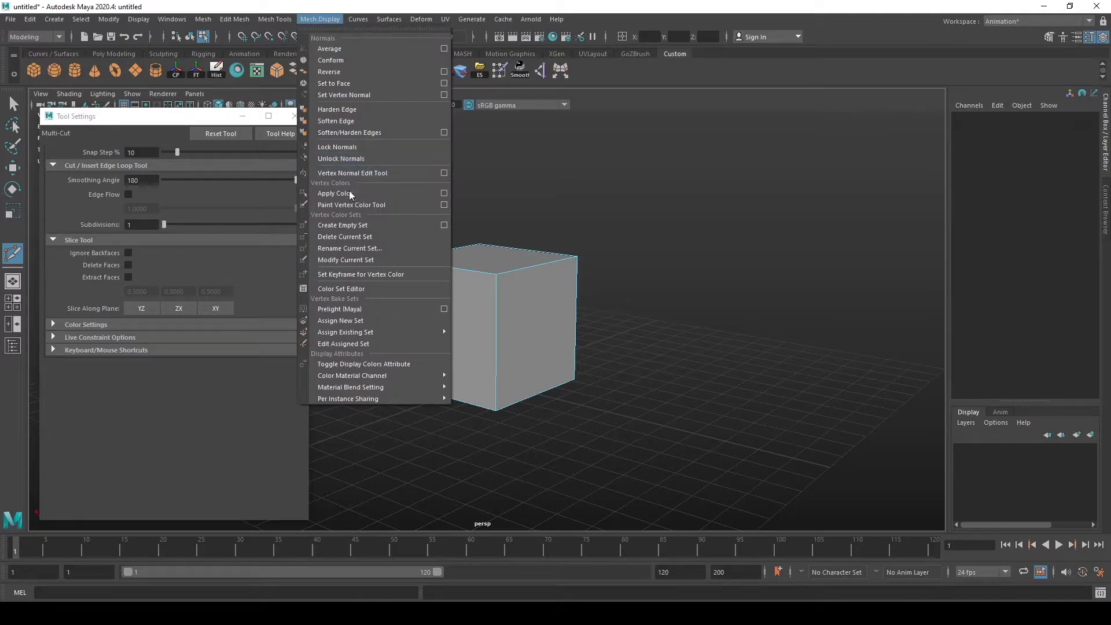
{"action": "mouse_move", "coordinate": [274, 19]}
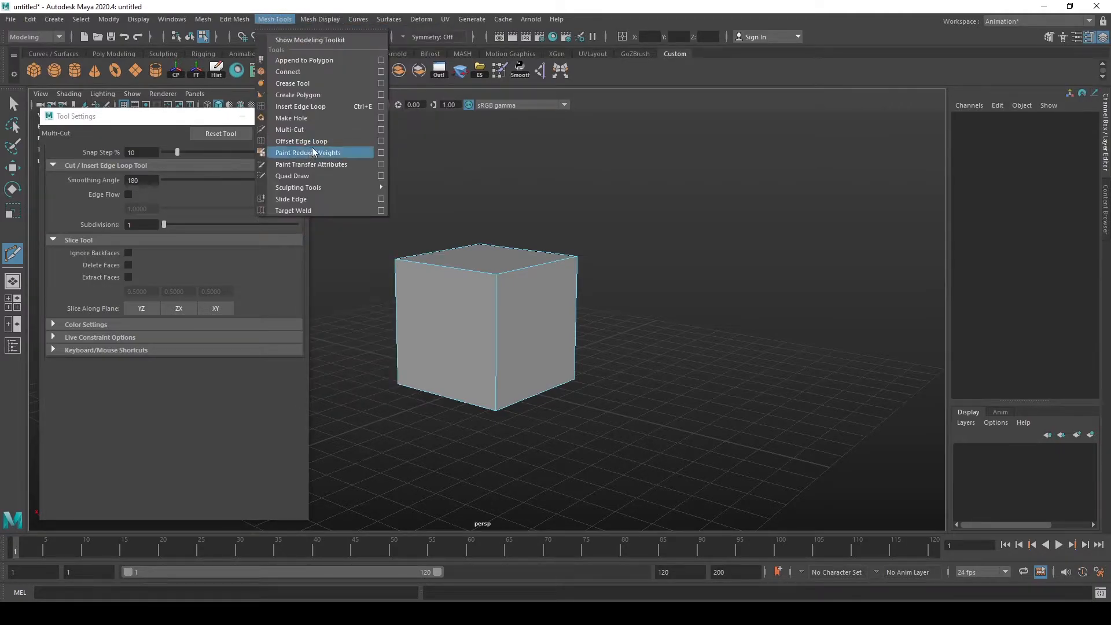
{"action": "left_click", "coordinate": [288, 11]}
Expand the Keyboard/Mouse Shortcuts section of the Multi-Cut settings and read through the whole shortcut list
{"action": "left_click_drag", "start_coordinate": [183, 120], "coordinate": [176, 120]}
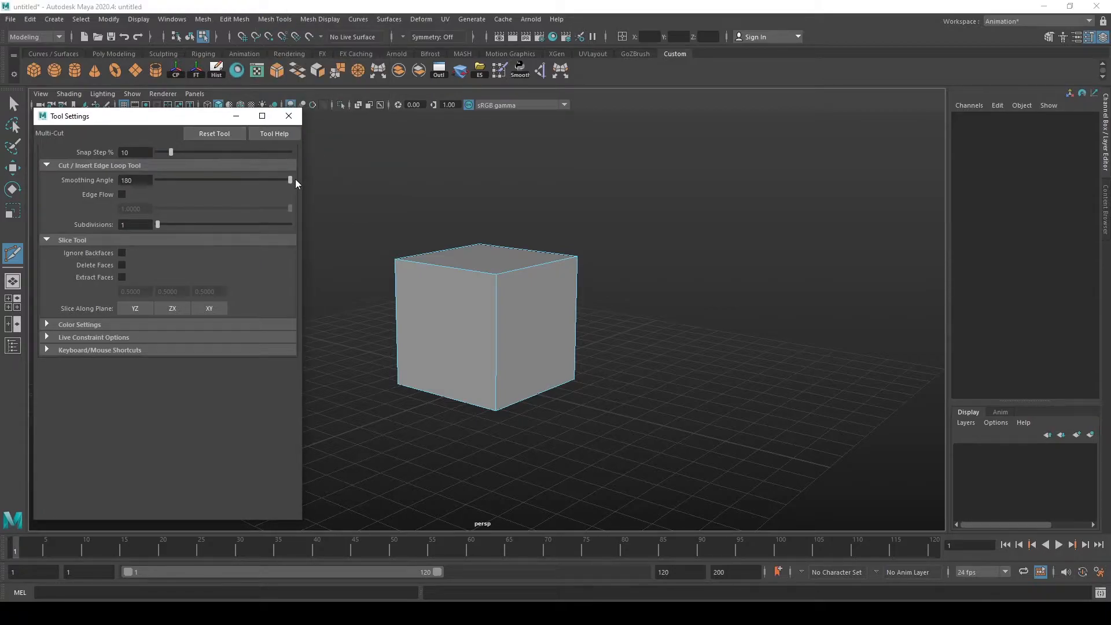
{"action": "left_click", "coordinate": [100, 350]}
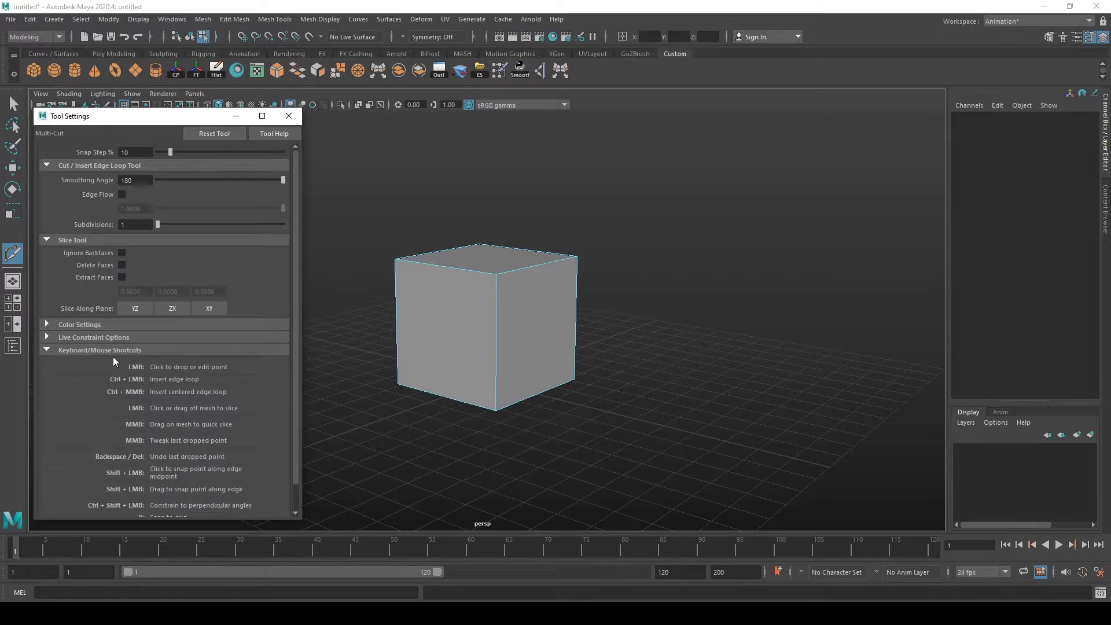
{"action": "scroll", "coordinate": [151, 355], "scroll_direction": "down", "scroll_amount": 1}
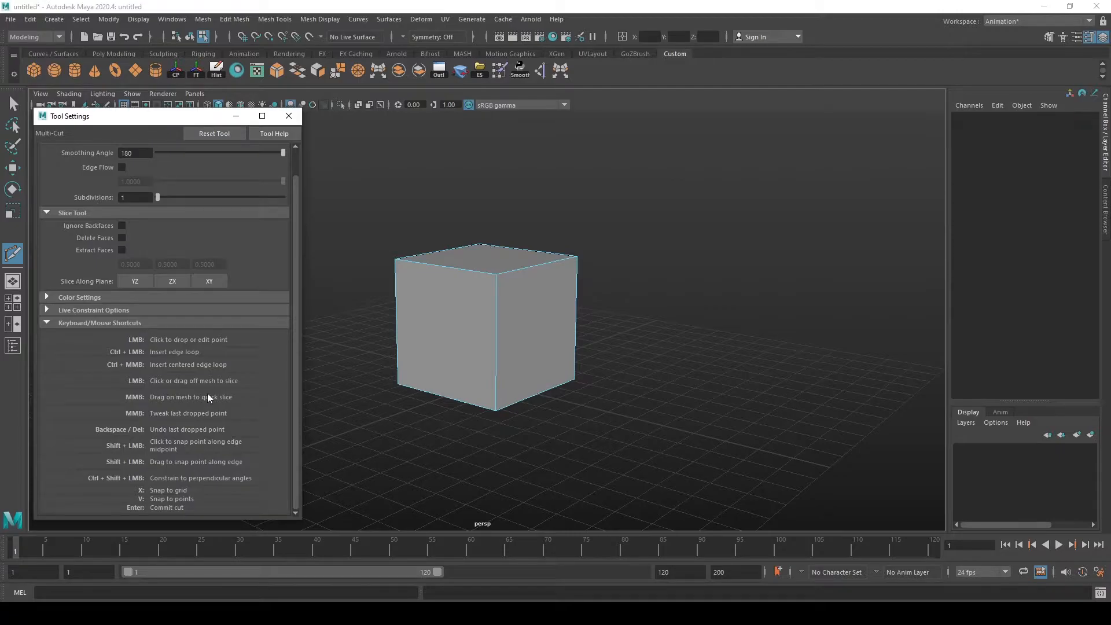
Place Multi-Cut points on two adjacent top corners of the cube, removing the dropped points again
{"action": "middle_click_drag", "start_coordinate": [361, 375], "coordinate": [391, 370], "text": "alt"}
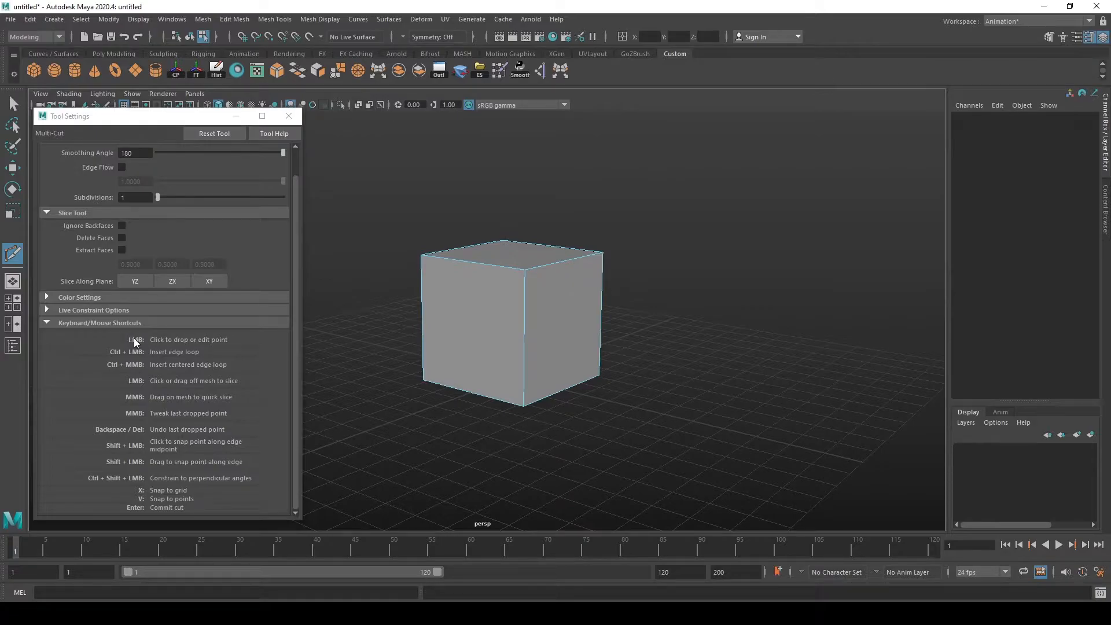
{"action": "left_click", "coordinate": [421, 254]}
{"action": "left_click", "coordinate": [525, 269]}
{"action": "key", "text": "BackSpace"}
{"action": "mouse_move", "coordinate": [730, 298]}
{"action": "left_mouse_down", "text": "alt"}
{"action": "mouse_move", "coordinate": [618, 299]}
{"action": "mouse_move", "coordinate": [723, 305]}
{"action": "left_mouse_up", "text": "alt"}
{"action": "left_click", "coordinate": [420, 255]}
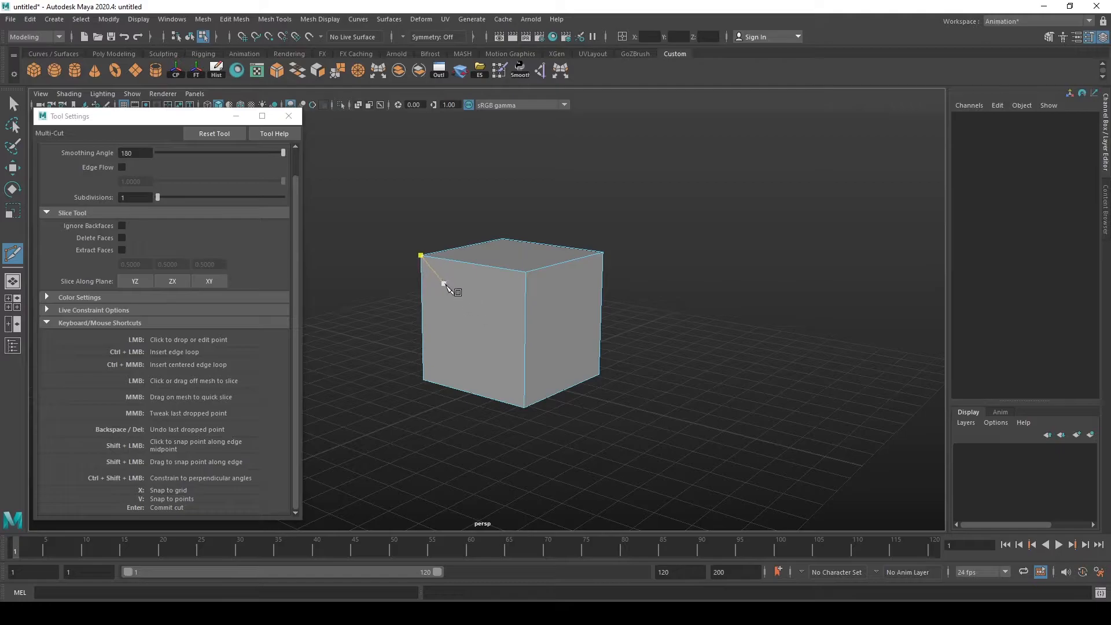
{"action": "key", "text": "BackSpace"}
{"action": "left_click_drag", "start_coordinate": [580, 370], "coordinate": [702, 366], "text": "alt"}
Start a Multi-Cut line at the cube's lower front corner, through the middle of the front face to a point on the top face
{"action": "left_click", "coordinate": [445, 238]}
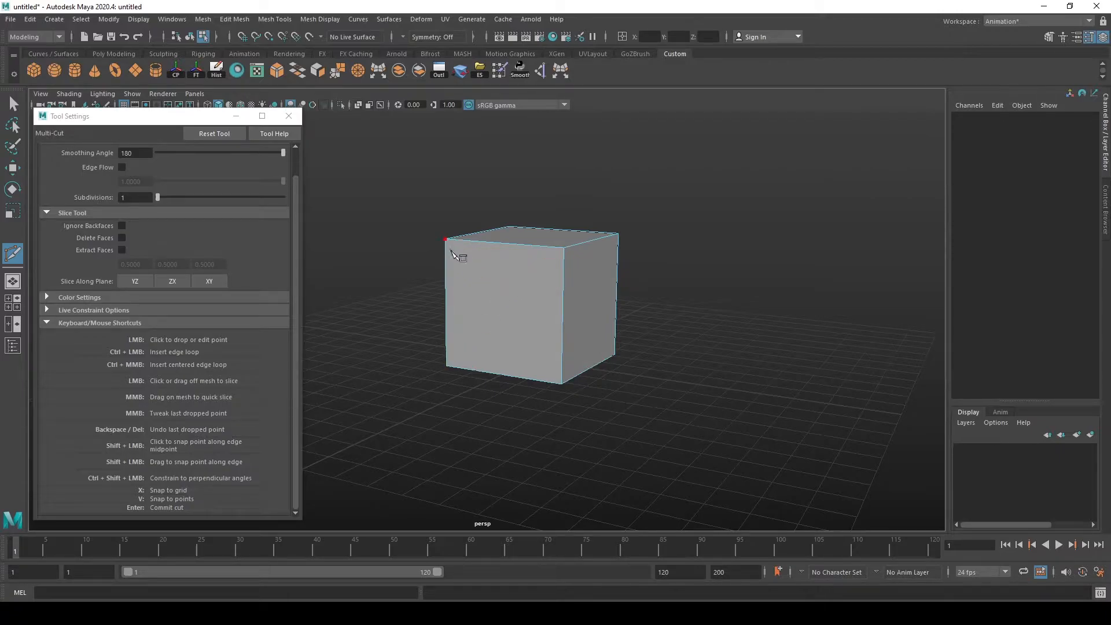
{"action": "left_click_drag", "start_coordinate": [523, 328], "coordinate": [511, 315]}
{"action": "left_click_drag", "start_coordinate": [555, 279], "coordinate": [538, 298], "text": "alt"}
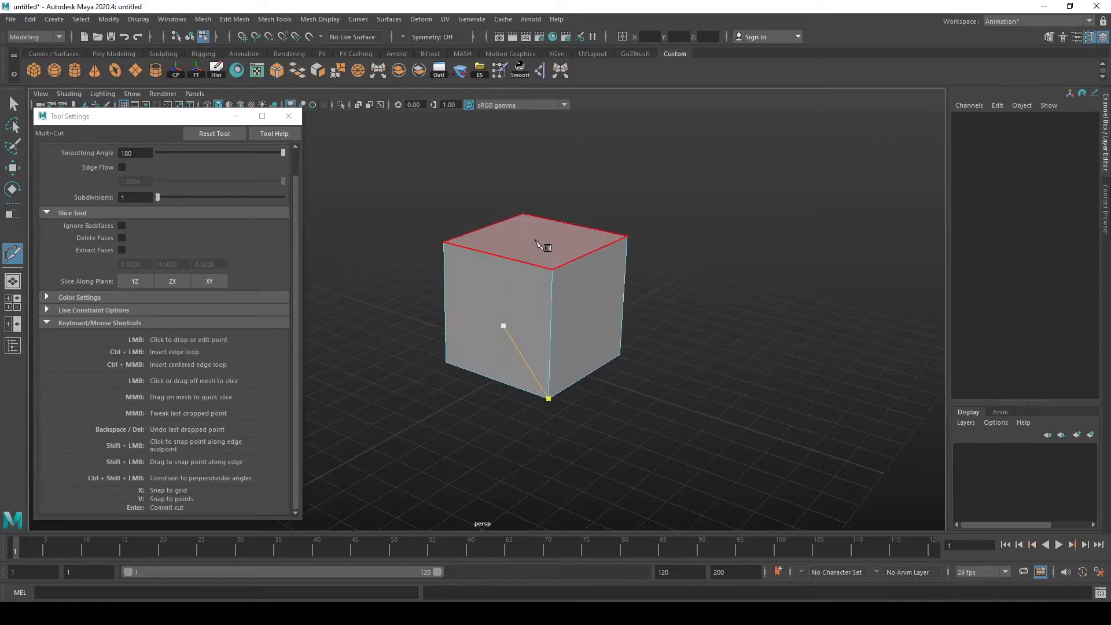
{"action": "left_click", "coordinate": [535, 242]}
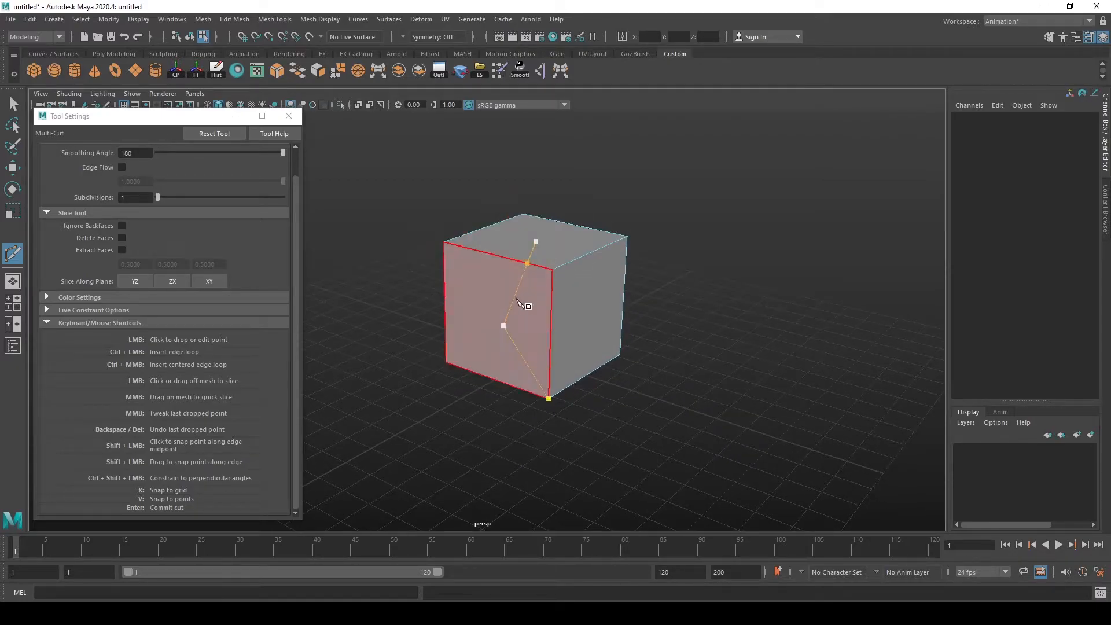
{"action": "left_click_drag", "start_coordinate": [589, 253], "coordinate": [661, 270], "text": "alt"}
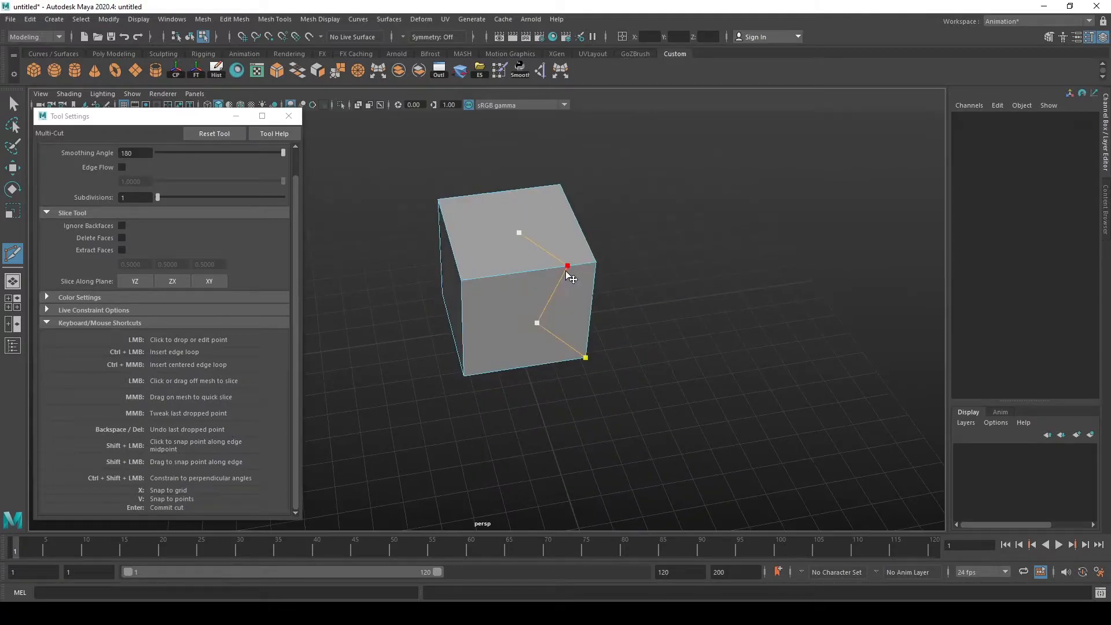
Continue the cut from the top face over the side face to its lower rear corner and commit it
{"action": "left_click_drag", "start_coordinate": [687, 288], "coordinate": [581, 263], "text": "alt"}
{"action": "left_click", "coordinate": [579, 263]}
{"action": "left_click", "coordinate": [583, 319]}
{"action": "left_click_drag", "start_coordinate": [688, 296], "coordinate": [636, 312], "text": "alt"}
{"action": "left_click", "coordinate": [623, 376]}
{"action": "left_click_drag", "start_coordinate": [707, 335], "coordinate": [759, 340], "text": "alt"}
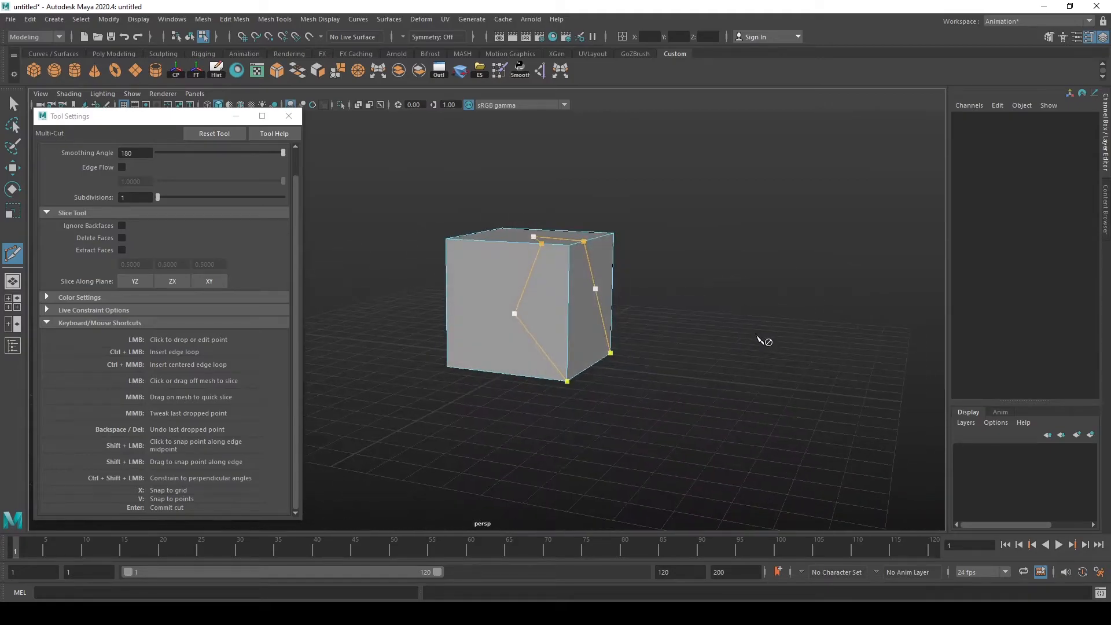
{"action": "left_click_drag", "start_coordinate": [724, 297], "coordinate": [675, 321], "text": "alt"}
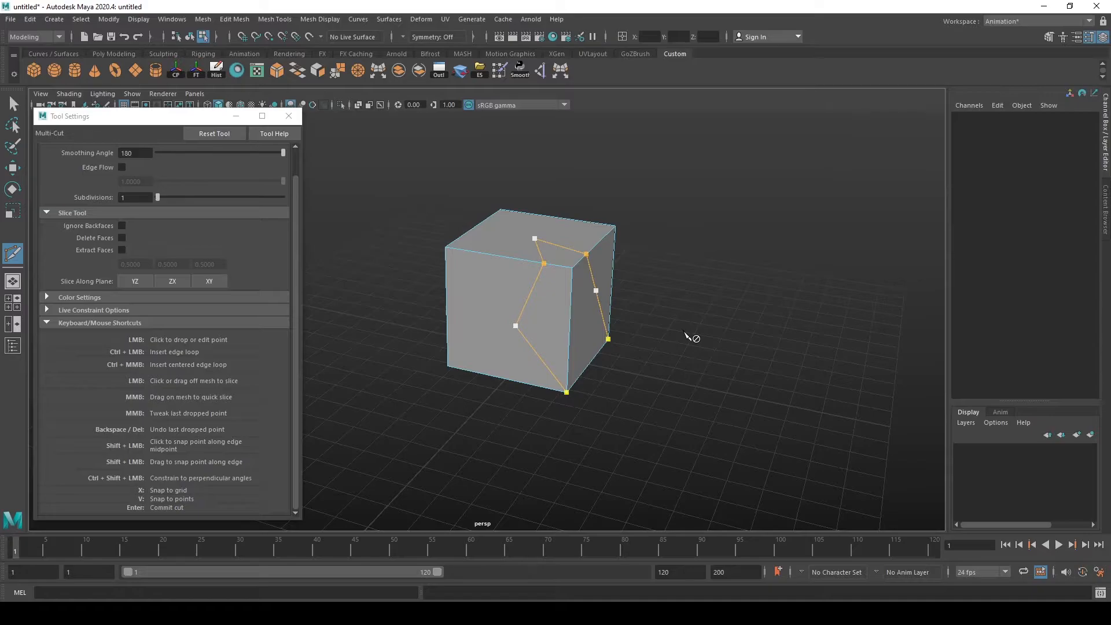
{"action": "mouse_move", "coordinate": [703, 354]}
{"action": "left_mouse_down", "text": "alt"}
{"action": "mouse_move", "coordinate": [669, 350]}
{"action": "mouse_move", "coordinate": [689, 341]}
{"action": "left_mouse_up", "text": "alt"}
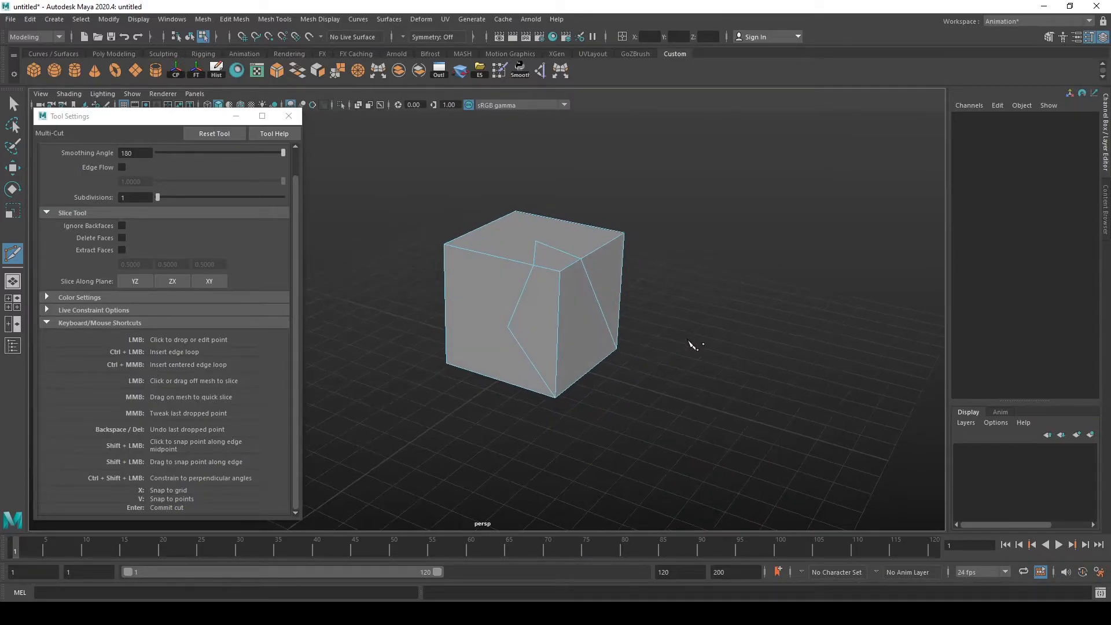
Undo the committed cut and make a new one with two points on the front face and two on the side face, ending at its lower rear corner
{"action": "key", "text": "ctrl+z"}
{"action": "left_click", "coordinate": [496, 335]}
{"action": "left_click", "coordinate": [521, 292]}
{"action": "left_click", "coordinate": [602, 322]}
{"action": "left_click", "coordinate": [605, 270]}
{"action": "left_click", "coordinate": [616, 349]}
{"action": "key", "text": "Return"}
{"action": "right_click_drag", "start_coordinate": [722, 312], "coordinate": [688, 291]}
Return the cut cube to object mode and replace it with a new default cube
{"action": "left_click_drag", "start_coordinate": [577, 340], "coordinate": [573, 330], "text": "alt"}
{"action": "key", "text": "q"}
{"action": "right_click_drag", "start_coordinate": [536, 294], "coordinate": [580, 270]}
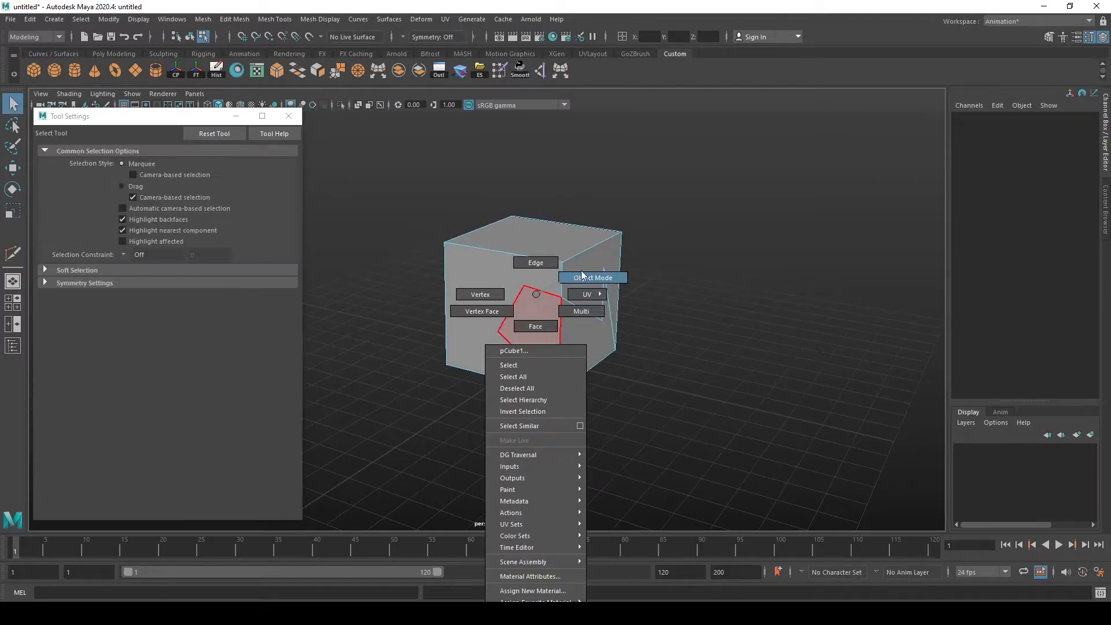
{"action": "right_click_drag", "start_coordinate": [581, 269], "coordinate": [582, 269]}
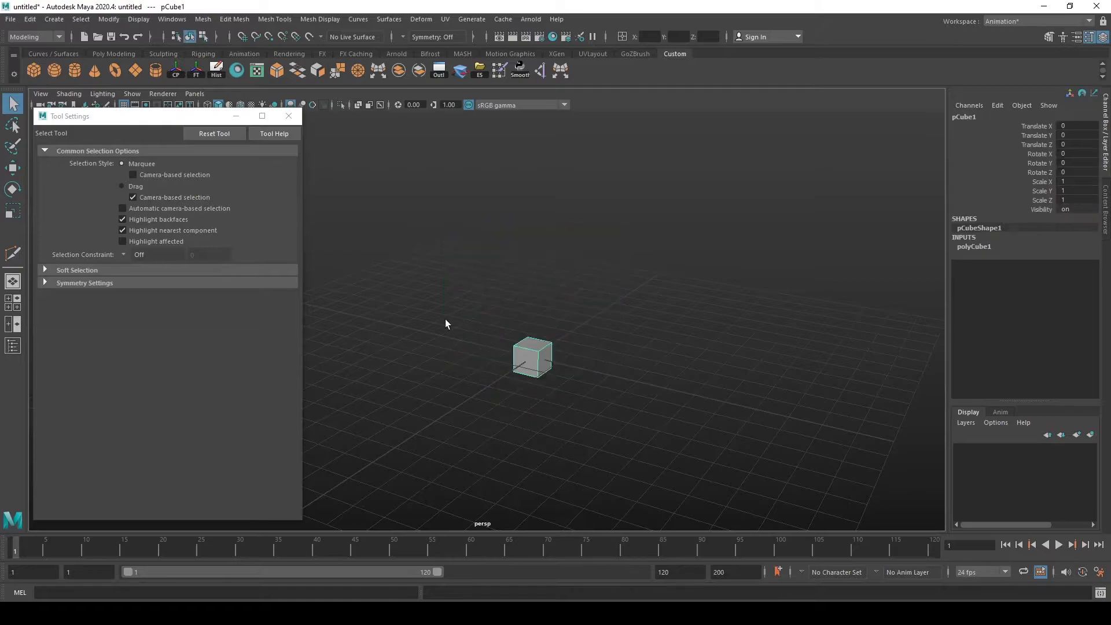
Scale the new cube uniformly to about 3.91 and raise it to about 1.955 in Y, closing the tool settings
{"action": "key", "text": "r"}
{"action": "left_click_drag", "start_coordinate": [546, 371], "coordinate": [604, 399]}
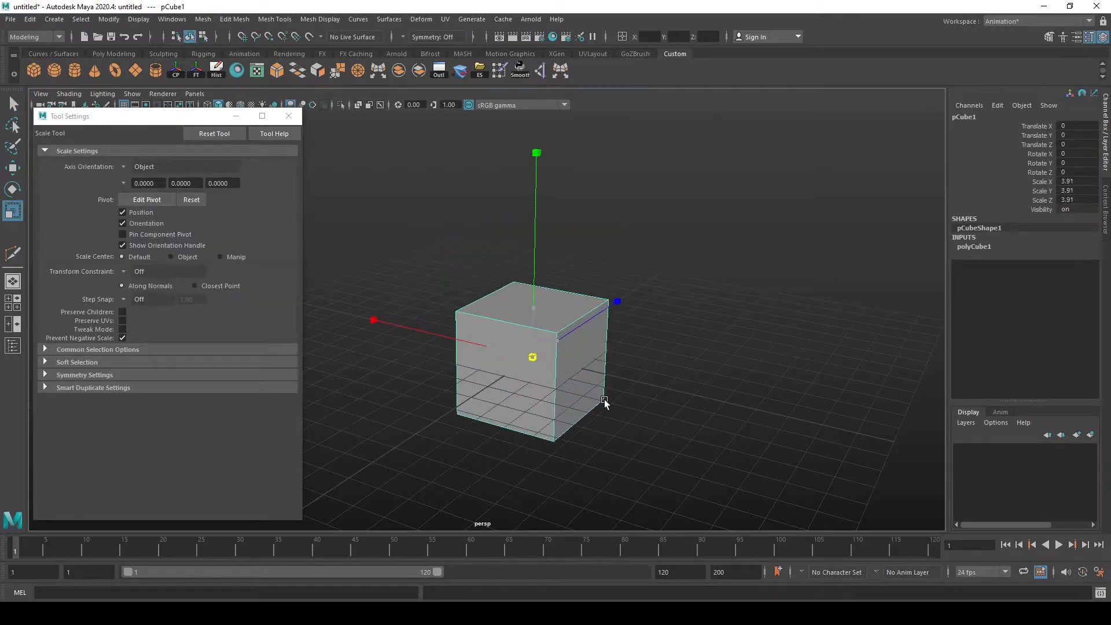
{"action": "key", "text": "w"}
{"action": "left_click", "coordinate": [294, 116]}
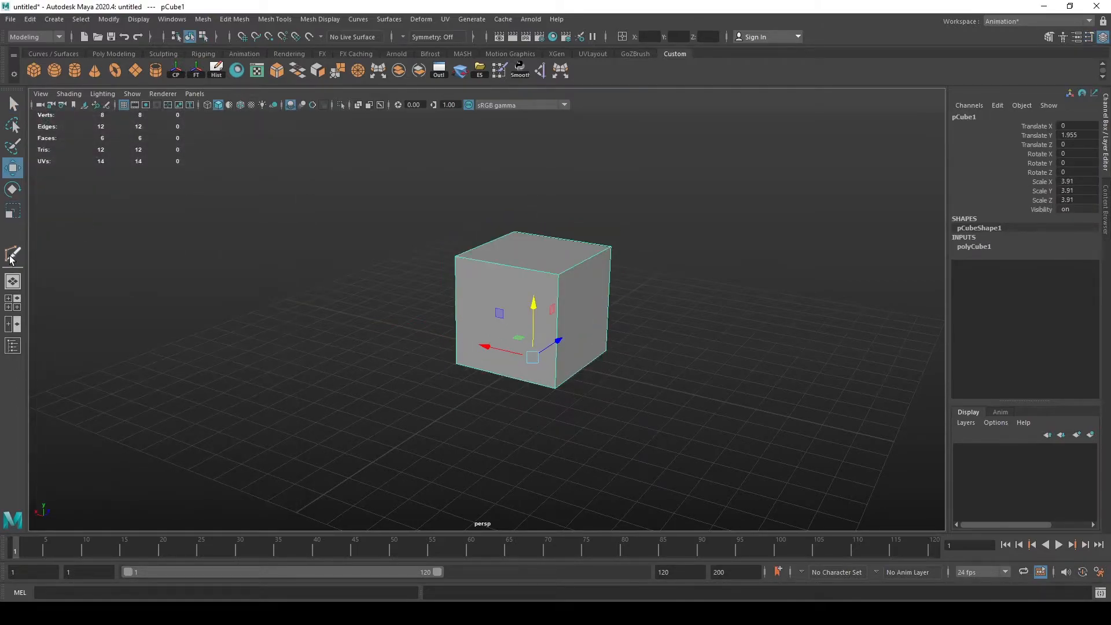
Activate Multi-Cut on the new cube with its tool settings open
{"action": "double_click", "coordinate": [11, 254]}
{"action": "key", "text": "q"}
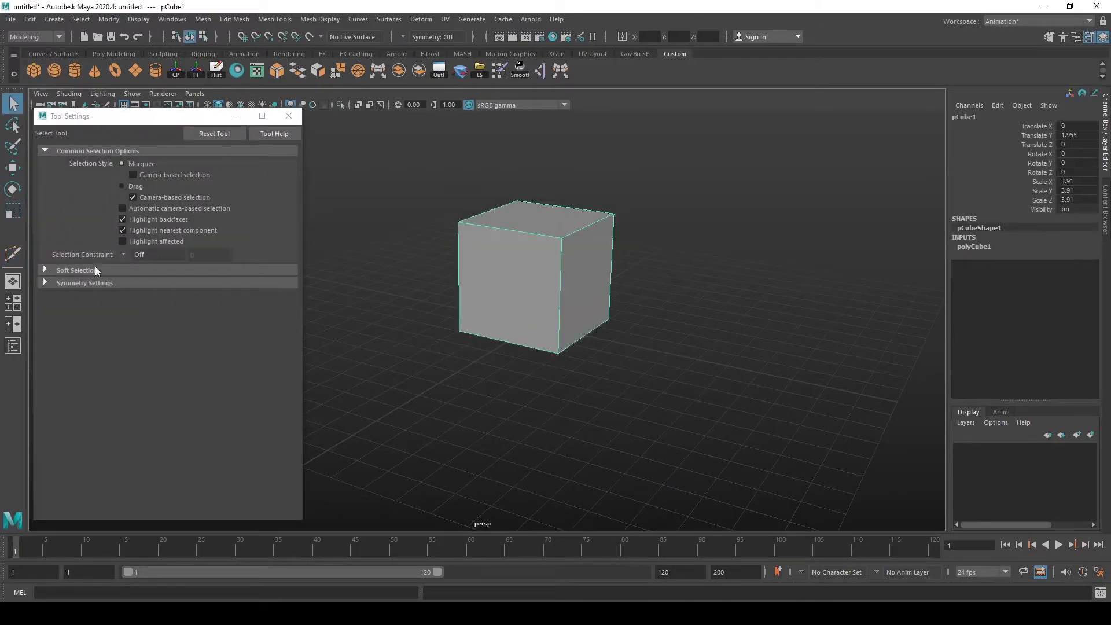
{"action": "left_click", "coordinate": [9, 257]}
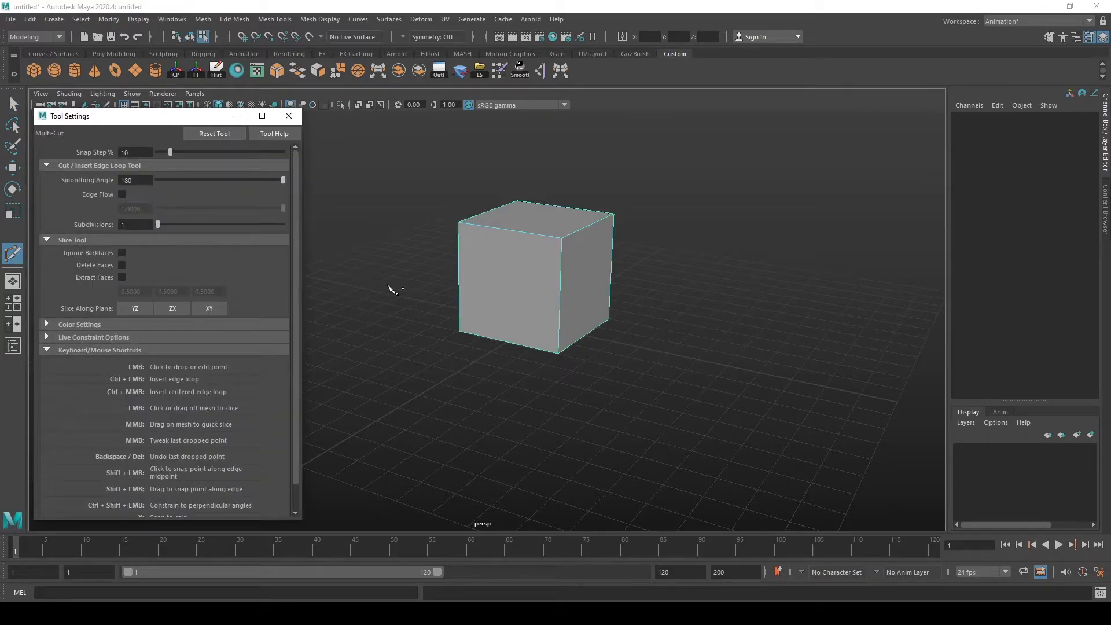
Slice freehand across the cube with Multi-Cut lines, one running sideways and one downward
{"action": "left_click_drag", "start_coordinate": [382, 283], "coordinate": [574, 248]}
{"action": "left_click_drag", "start_coordinate": [548, 188], "coordinate": [550, 298]}
{"action": "left_click_drag", "start_coordinate": [605, 441], "coordinate": [694, 338], "text": "alt"}
Undo the freehand slices on the cube
{"action": "key", "text": "ctrl+z"}
{"action": "key", "text": "ctrl+z"}
{"action": "key", "text": "ctrl+z"}
{"action": "key", "text": "ctrl+z"}
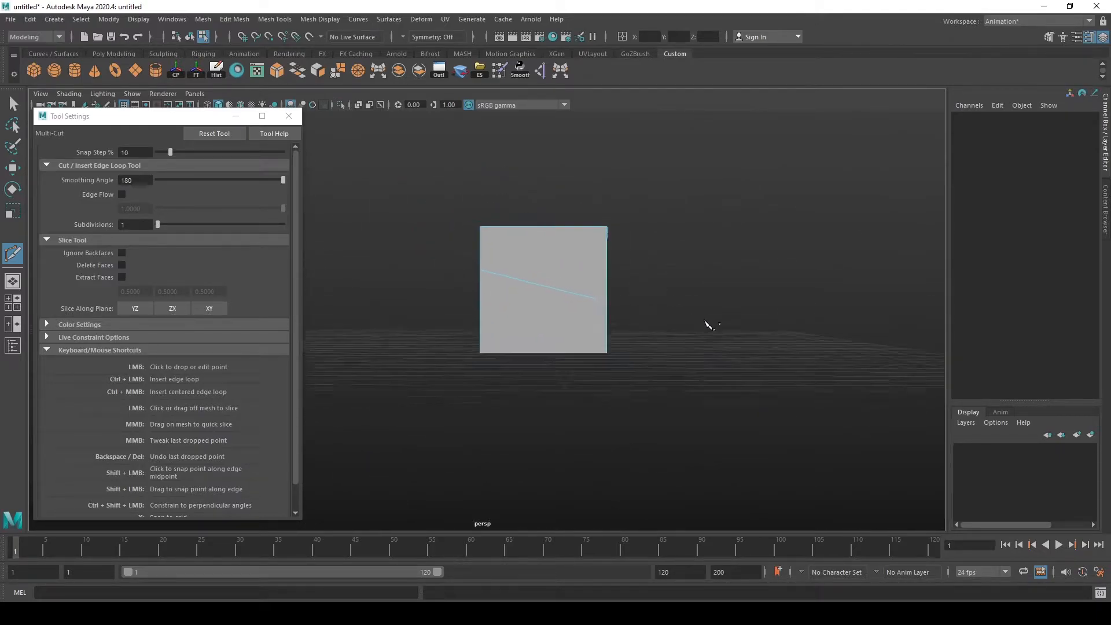
{"action": "middle_click_drag", "start_coordinate": [716, 304], "coordinate": [697, 330], "text": "alt"}
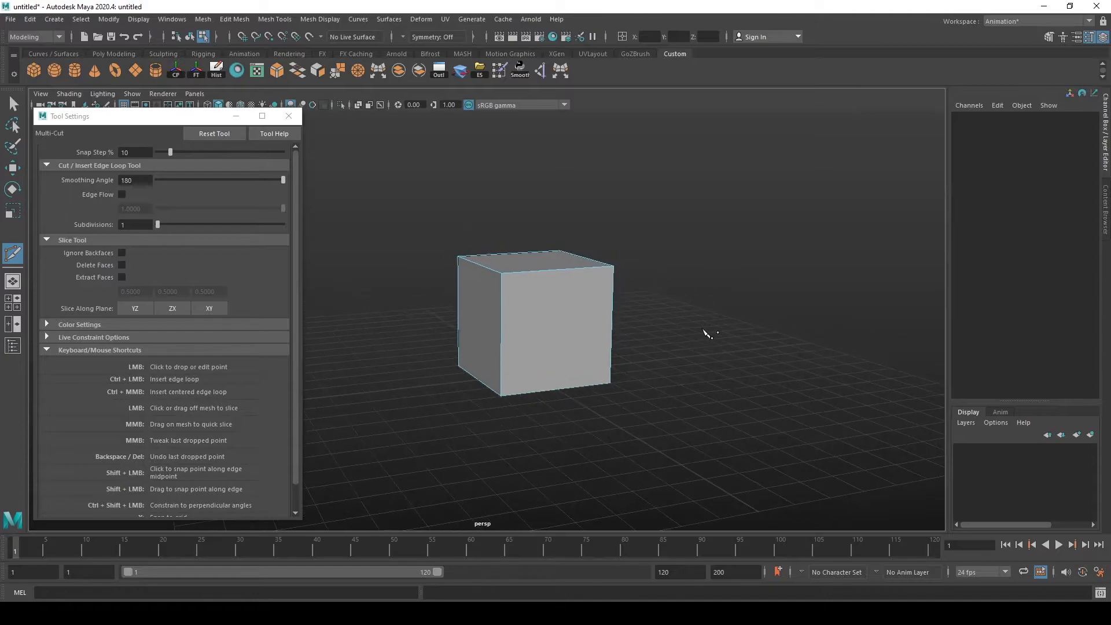
Switch from the perspective view to a maximized orthographic side view of the cube
{"action": "key", "text": "space"}
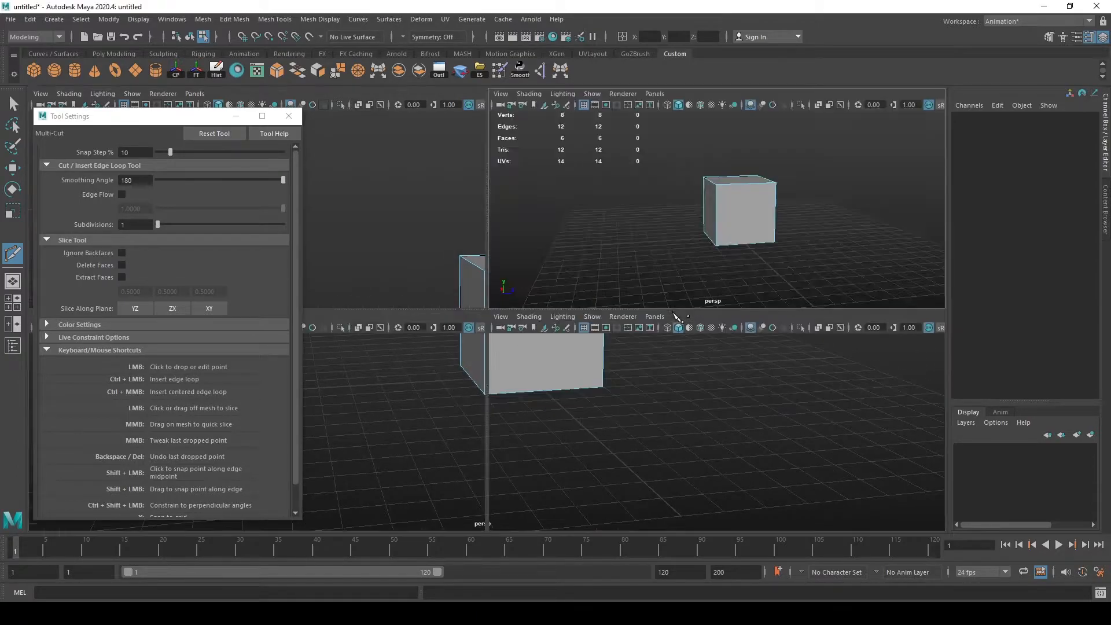
{"action": "mouse_move", "coordinate": [164, 117]}
{"action": "left_mouse_down"}
{"action": "mouse_move", "coordinate": [291, 281]}
{"action": "mouse_move", "coordinate": [154, 113]}
{"action": "mouse_move", "coordinate": [164, 125]}
{"action": "left_mouse_up"}
{"action": "key", "text": "space"}
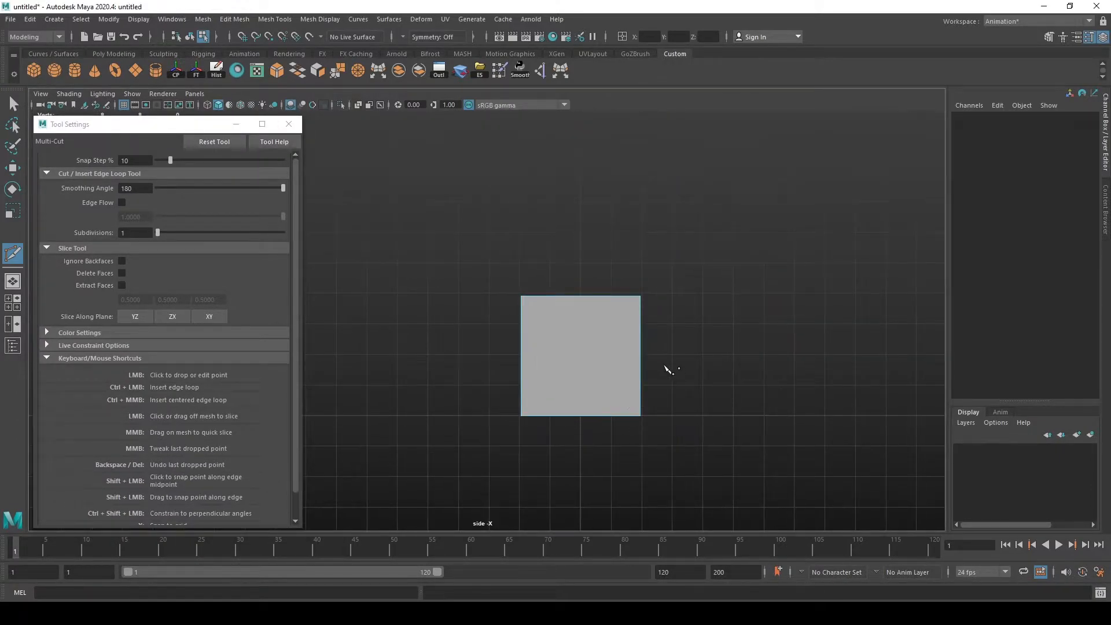
Slice the cube horizontally near its middle in the side view with Multi-Cut, and undo the slice
{"action": "middle_click_drag", "start_coordinate": [670, 370], "coordinate": [631, 331], "text": "alt"}
{"action": "mouse_move", "coordinate": [360, 309]}
{"action": "left_mouse_down"}
{"action": "mouse_move", "coordinate": [766, 312]}
{"action": "mouse_move", "coordinate": [719, 268]}
{"action": "mouse_move", "coordinate": [518, 196]}
{"action": "mouse_move", "coordinate": [386, 313]}
{"action": "mouse_move", "coordinate": [469, 305]}
{"action": "mouse_move", "coordinate": [505, 323]}
{"action": "mouse_move", "coordinate": [839, 315]}
{"action": "mouse_move", "coordinate": [693, 321]}
{"action": "mouse_move", "coordinate": [709, 327]}
{"action": "mouse_move", "coordinate": [696, 252]}
{"action": "mouse_move", "coordinate": [691, 284]}
{"action": "left_mouse_up"}
{"action": "left_click_drag", "start_coordinate": [710, 327], "coordinate": [749, 311]}
{"action": "left_click", "coordinate": [483, 310]}
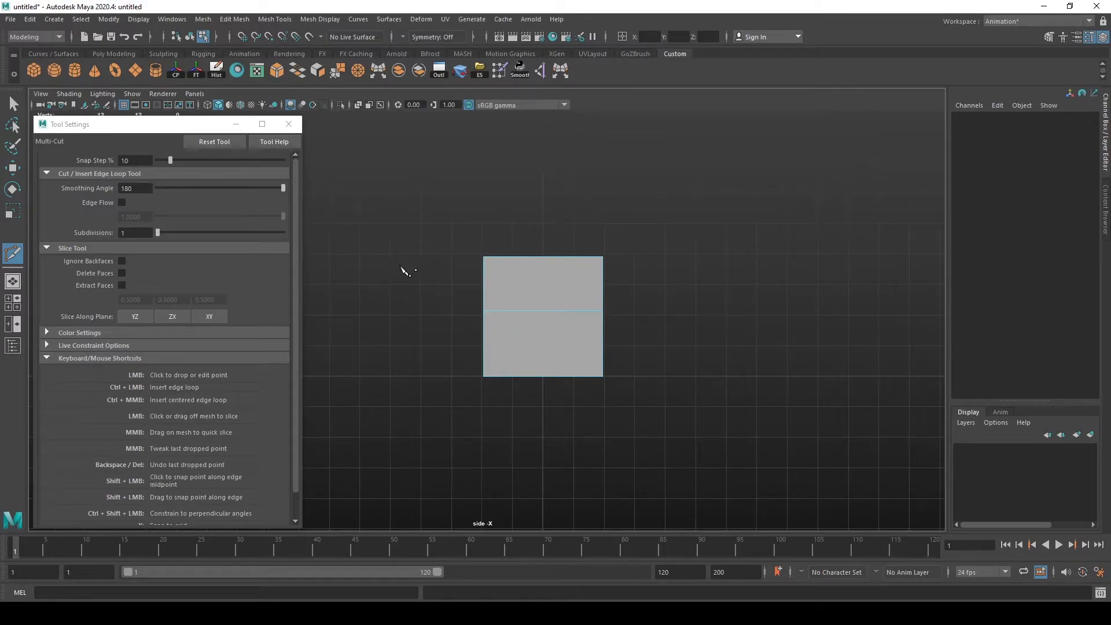
{"action": "middle_click_drag", "start_coordinate": [404, 270], "coordinate": [404, 286], "text": "alt"}
{"action": "key", "text": "ctrl+z"}
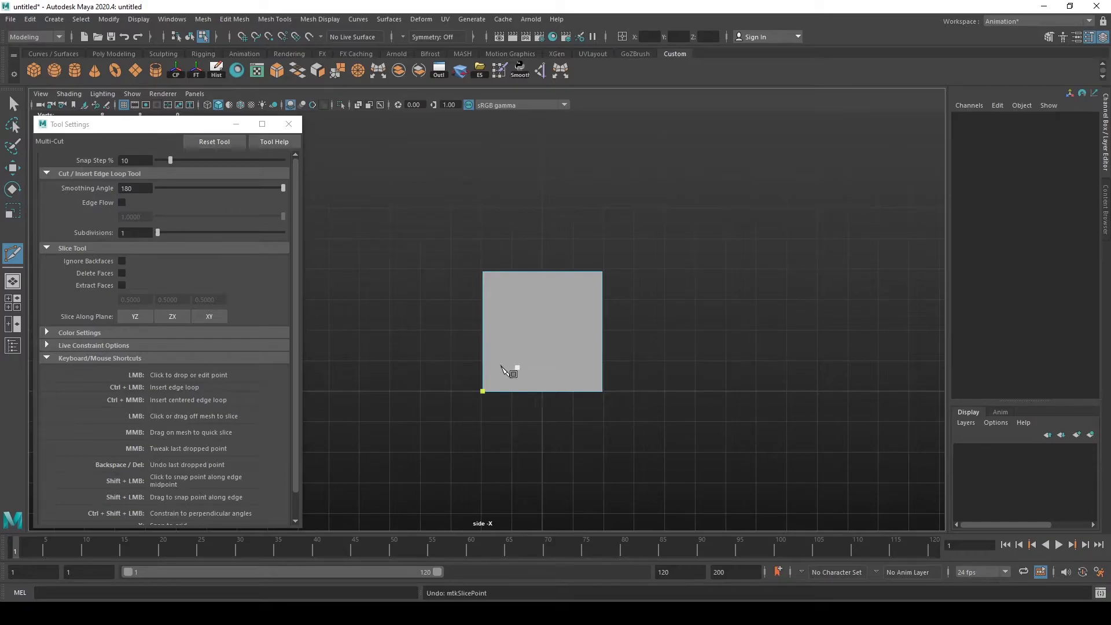
Make straight horizontal Multi-Cut slices through the cube at its middle, lower and upper parts in the side view, and undo them
{"action": "left_click", "coordinate": [405, 319]}
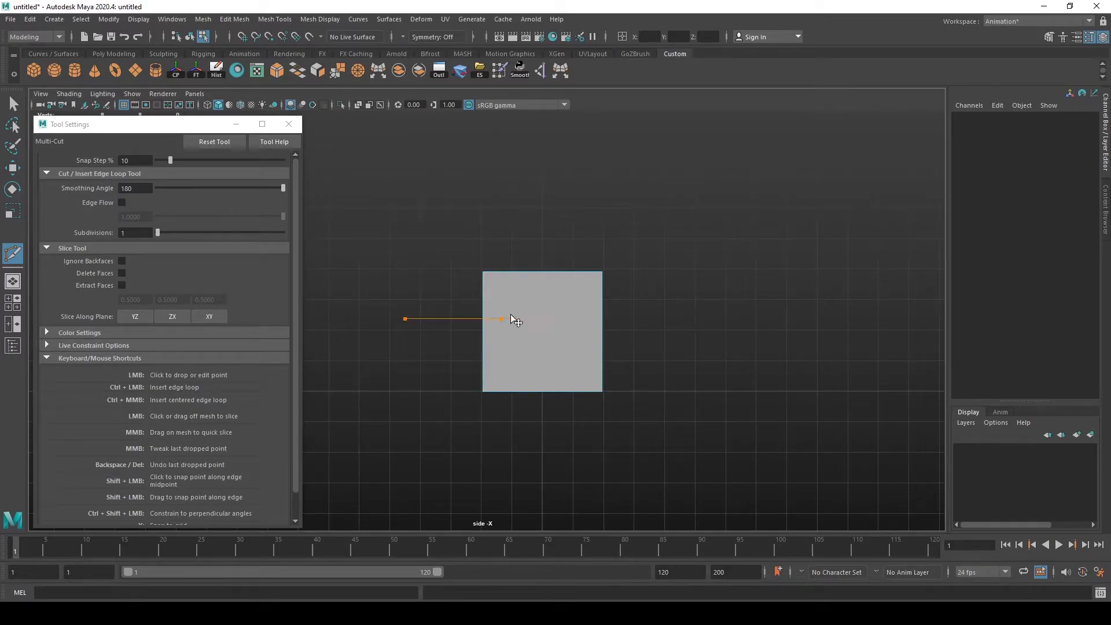
{"action": "key", "text": "Return"}
{"action": "left_click_drag", "start_coordinate": [405, 362], "coordinate": [703, 362]}
{"action": "left_click_drag", "start_coordinate": [407, 293], "coordinate": [685, 295]}
{"action": "key", "text": "ctrl+z"}
{"action": "key", "text": "ctrl+z"}
Return to the maximized perspective view with a front corner of the cube facing the camera
{"action": "key", "text": "space"}
{"action": "key", "text": "space"}
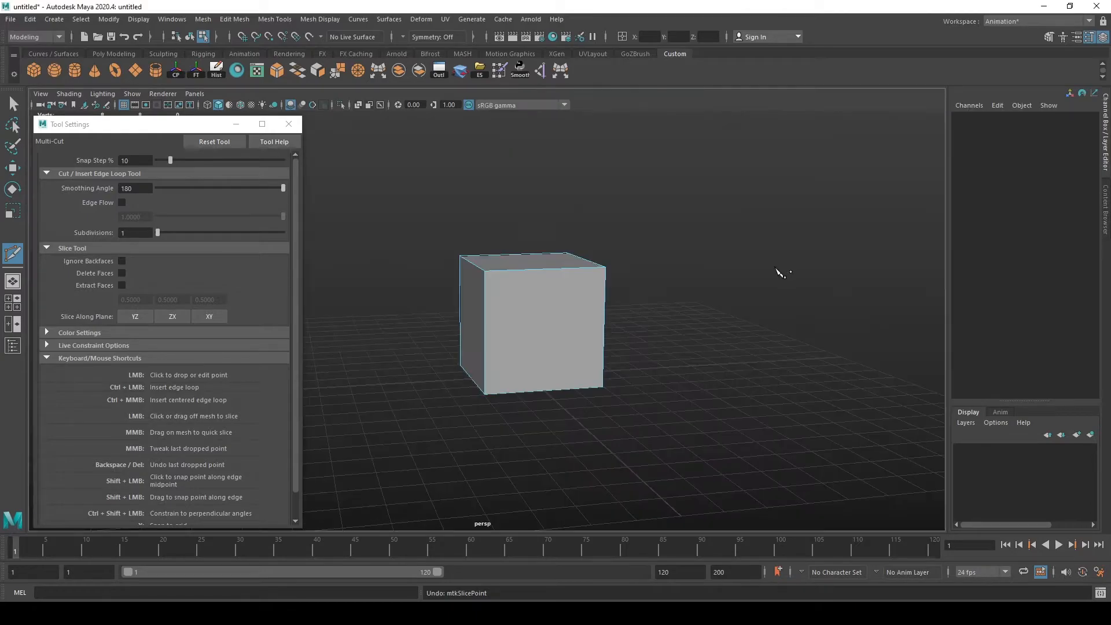
{"action": "left_click_drag", "start_coordinate": [742, 296], "coordinate": [642, 296], "text": "alt"}
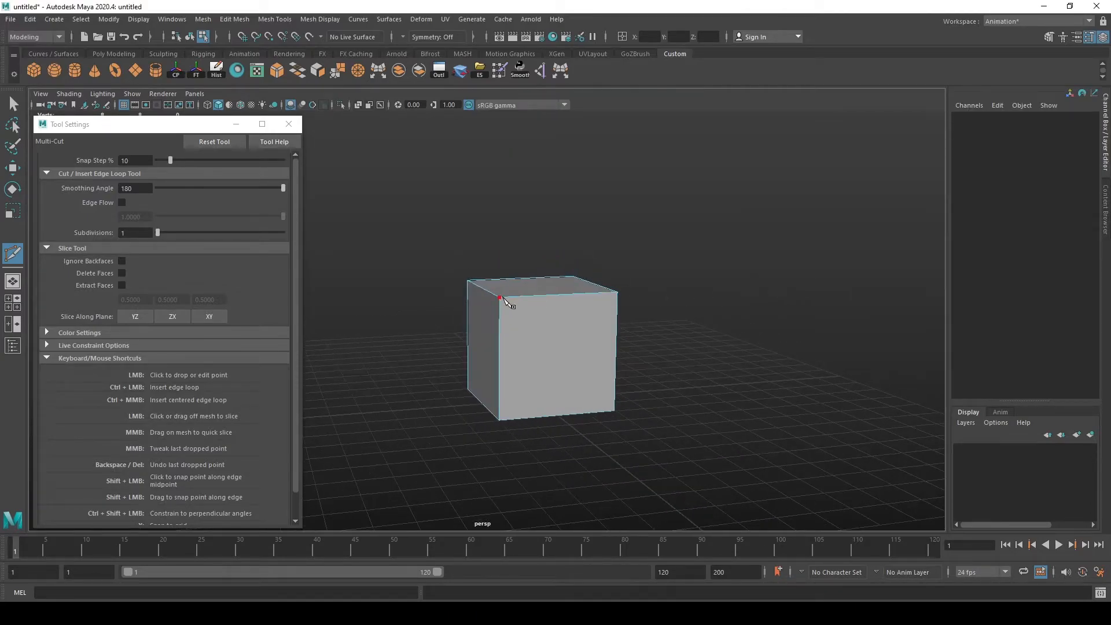
{"action": "left_click_drag", "start_coordinate": [426, 327], "coordinate": [443, 331], "text": "alt"}
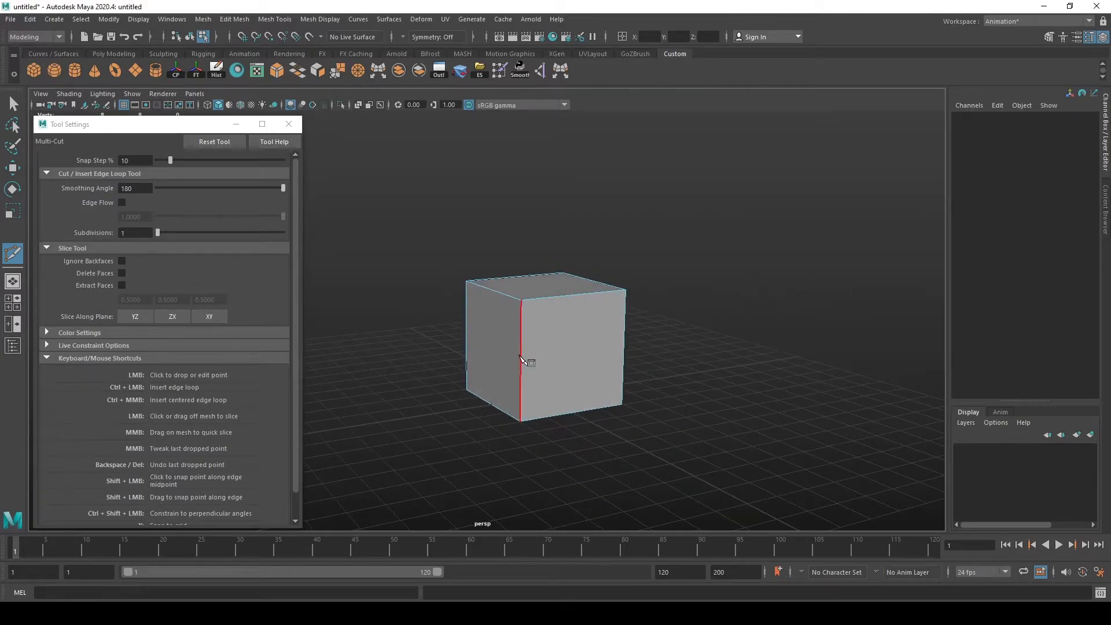
Try a Snap Step of 20%, set it to 5%, and snap a Multi-Cut point along the cube's front vertical edge
{"action": "left_click", "coordinate": [520, 373], "text": "ctrl"}
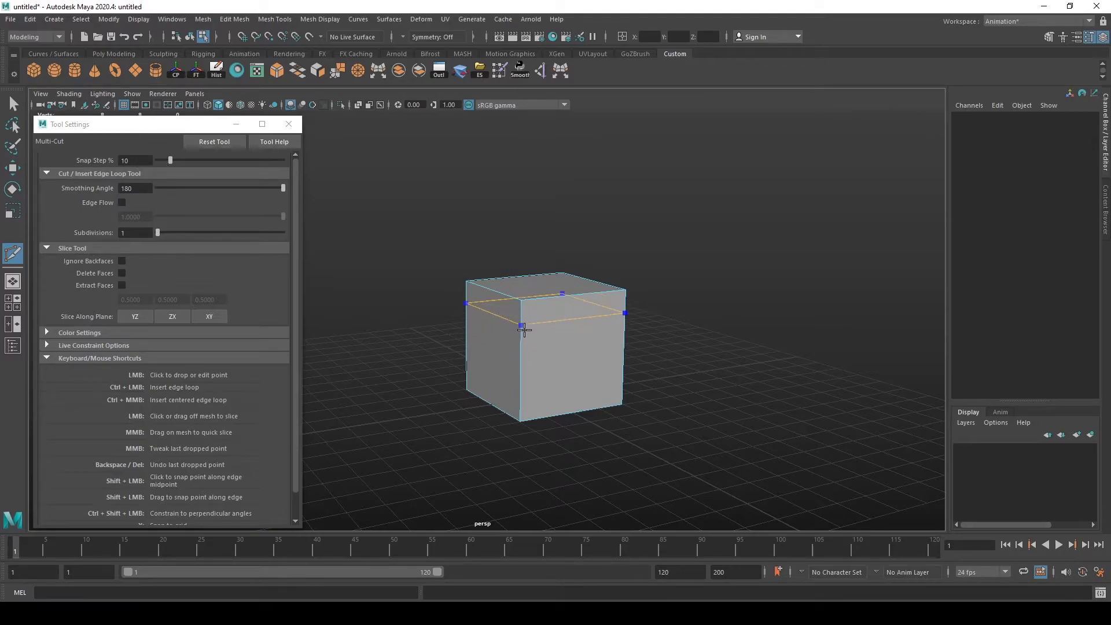
{"action": "left_click_drag", "start_coordinate": [172, 159], "coordinate": [180, 161]}
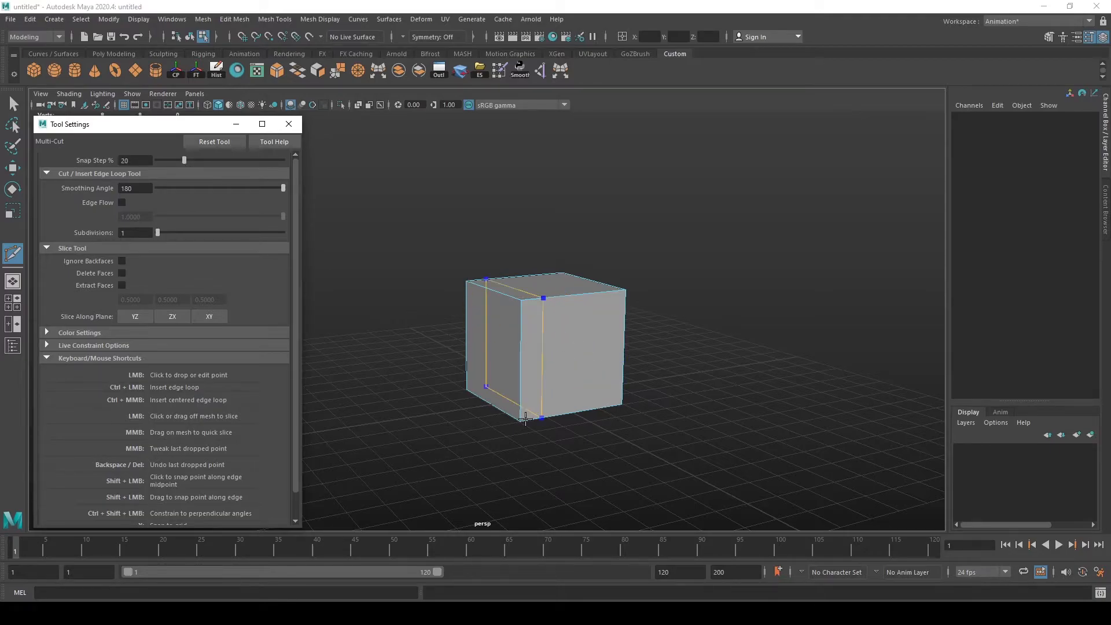
{"action": "left_click_drag", "start_coordinate": [184, 160], "coordinate": [164, 161]}
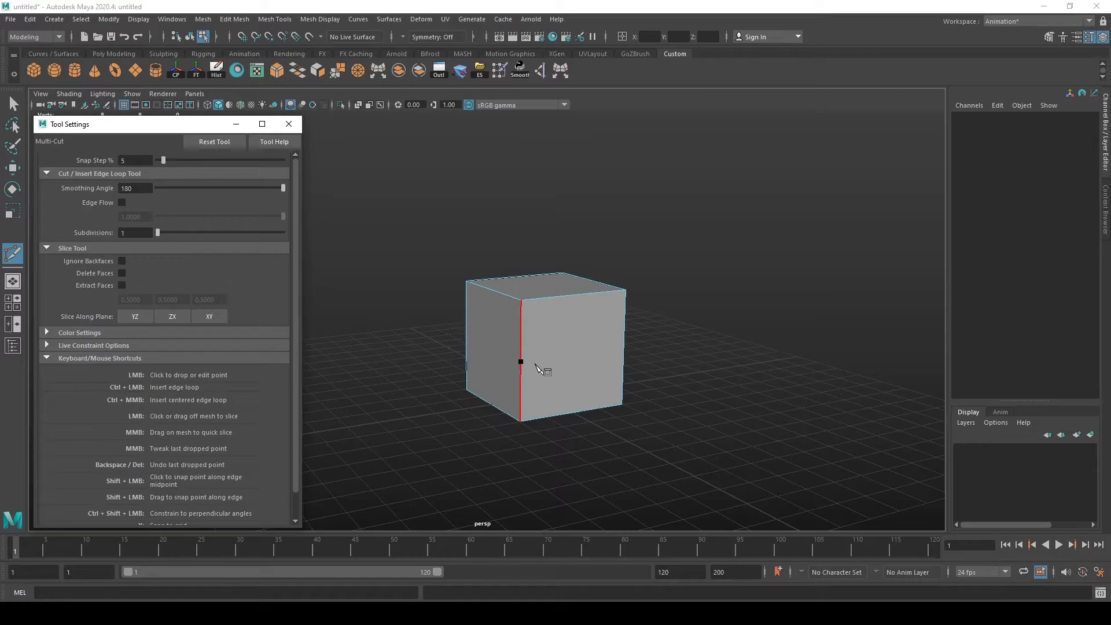
{"action": "mouse_move", "coordinate": [535, 364]}
{"action": "left_mouse_down", "text": "shift"}
{"action": "mouse_move", "coordinate": [567, 364]}
{"action": "mouse_move", "coordinate": [561, 419]}
{"action": "mouse_move", "coordinate": [558, 325]}
{"action": "mouse_move", "coordinate": [554, 420]}
{"action": "mouse_move", "coordinate": [546, 357]}
{"action": "mouse_move", "coordinate": [548, 288]}
{"action": "mouse_move", "coordinate": [528, 342]}
{"action": "mouse_move", "coordinate": [528, 418]}
{"action": "mouse_move", "coordinate": [545, 315]}
{"action": "mouse_move", "coordinate": [536, 375]}
{"action": "mouse_move", "coordinate": [526, 362]}
{"action": "left_mouse_up", "text": "shift"}
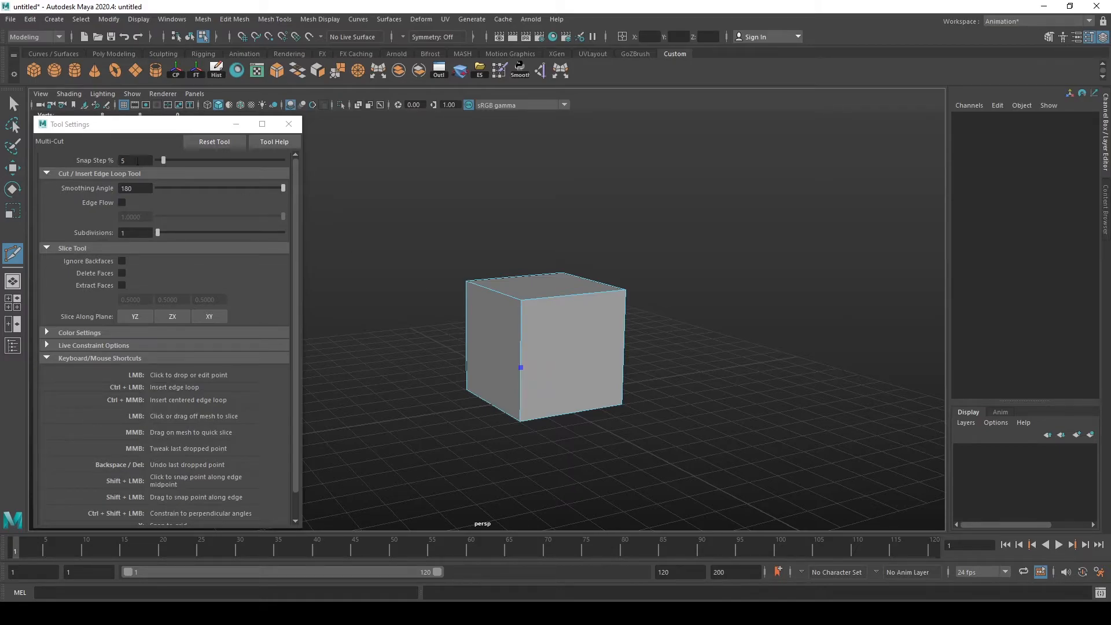
Insert centered horizontal and vertical edge loops on the cube, and add another vertical loop near its front corner edge
{"action": "middle_click", "coordinate": [578, 341], "text": "ctrl"}
{"action": "middle_click", "coordinate": [550, 338], "text": "ctrl"}
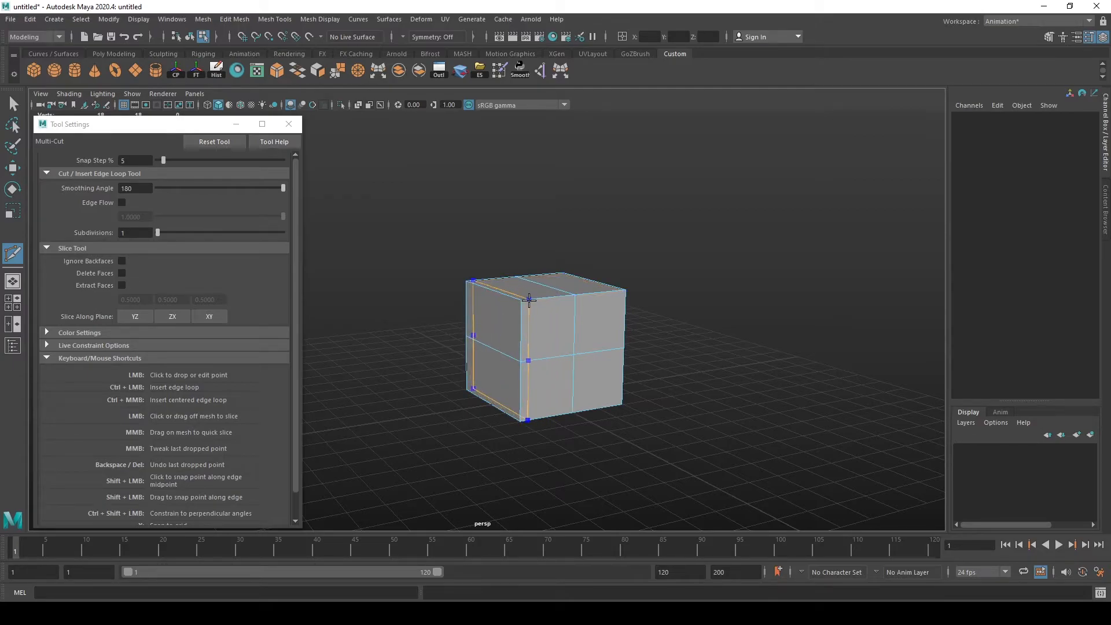
{"action": "left_click", "coordinate": [547, 300], "text": "ctrl"}
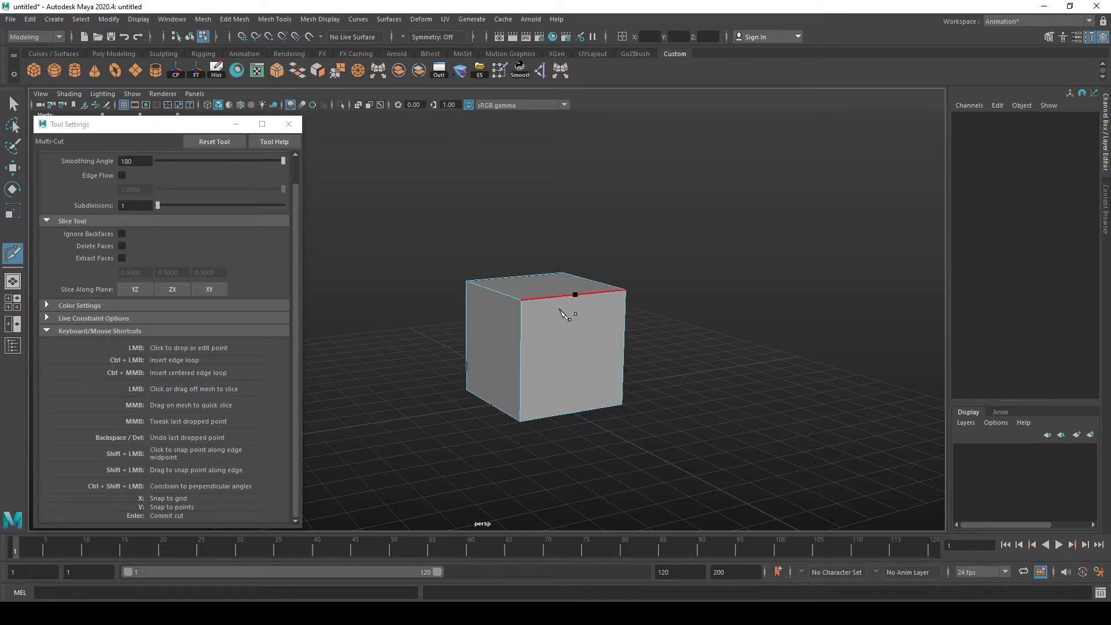
Place a midpoint on the cube's front vertical edge, select it in vertex mode, undo it and snap a point along that edge
{"action": "left_click", "coordinate": [547, 351]}
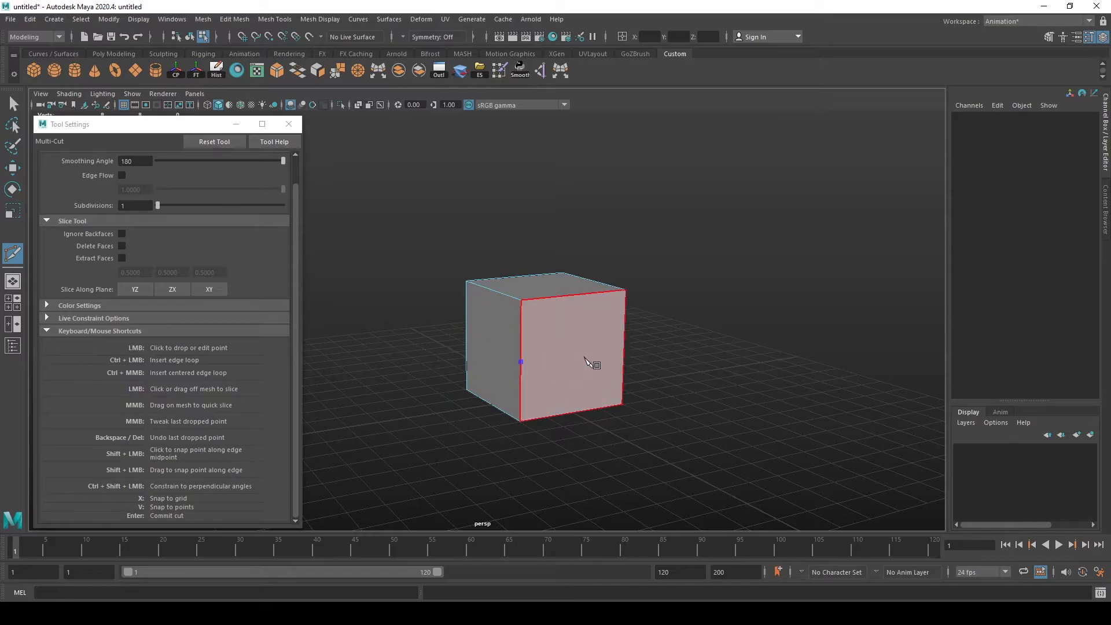
{"action": "key", "text": "q"}
{"action": "right_click_drag", "start_coordinate": [521, 306], "coordinate": [482, 333]}
{"action": "left_click_drag", "start_coordinate": [482, 334], "coordinate": [535, 373]}
{"action": "right_click_drag", "start_coordinate": [688, 356], "coordinate": [581, 417], "text": "alt"}
{"action": "middle_click_drag", "start_coordinate": [581, 418], "coordinate": [560, 396], "text": "alt"}
{"action": "key", "text": "ctrl+z"}
{"action": "key", "text": "ctrl+z"}
{"action": "key", "text": "ctrl+z"}
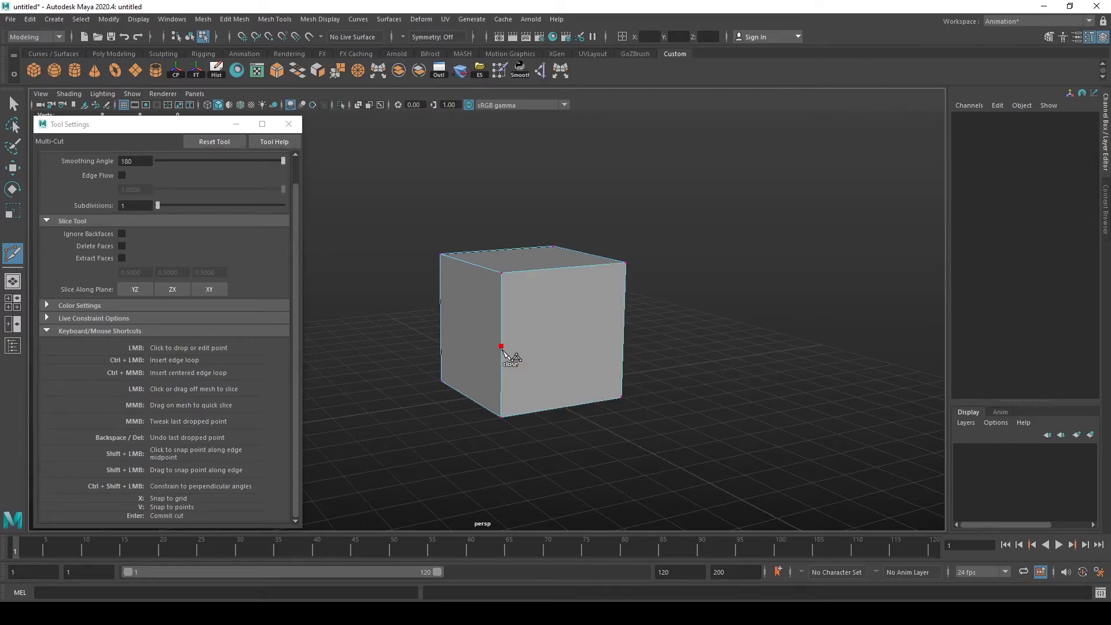
{"action": "mouse_move", "coordinate": [502, 347]}
{"action": "left_mouse_down", "text": "shift"}
{"action": "mouse_move", "coordinate": [503, 314]}
{"action": "mouse_move", "coordinate": [514, 347]}
{"action": "mouse_move", "coordinate": [507, 297]}
{"action": "mouse_move", "coordinate": [505, 389]}
{"action": "mouse_move", "coordinate": [505, 303]}
{"action": "mouse_move", "coordinate": [503, 372]}
{"action": "mouse_move", "coordinate": [505, 346]}
{"action": "left_mouse_up", "text": "shift"}
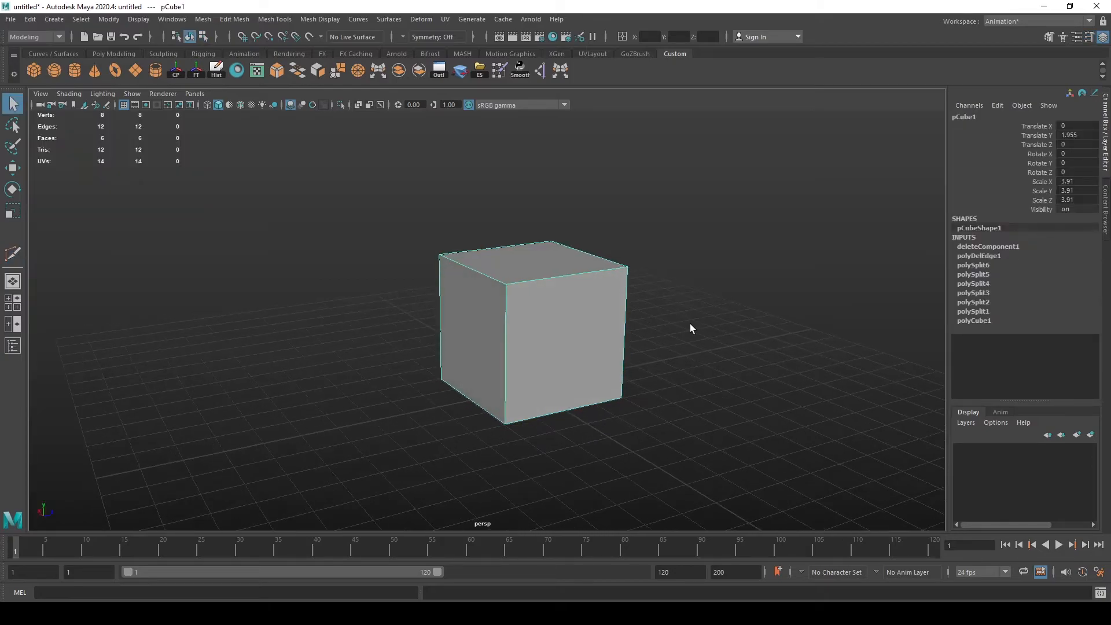
Activate the Insert Edge Loop tool on the cube, open its tool settings and reset them
{"action": "left_click_drag", "start_coordinate": [576, 311], "coordinate": [616, 325], "text": "alt"}
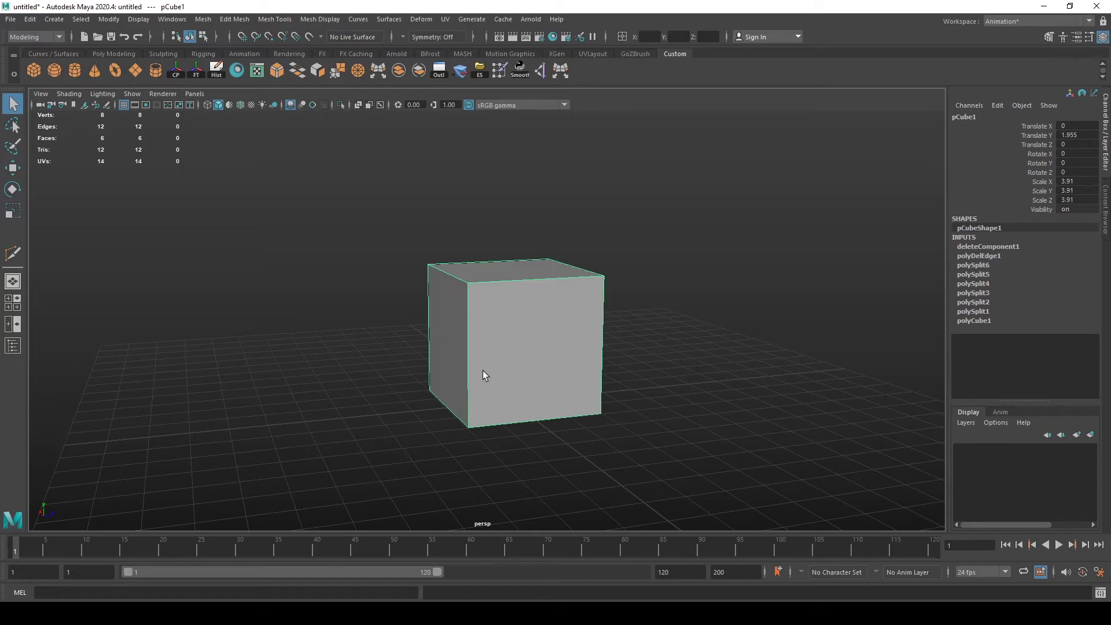
{"action": "left_click", "coordinate": [289, 22]}
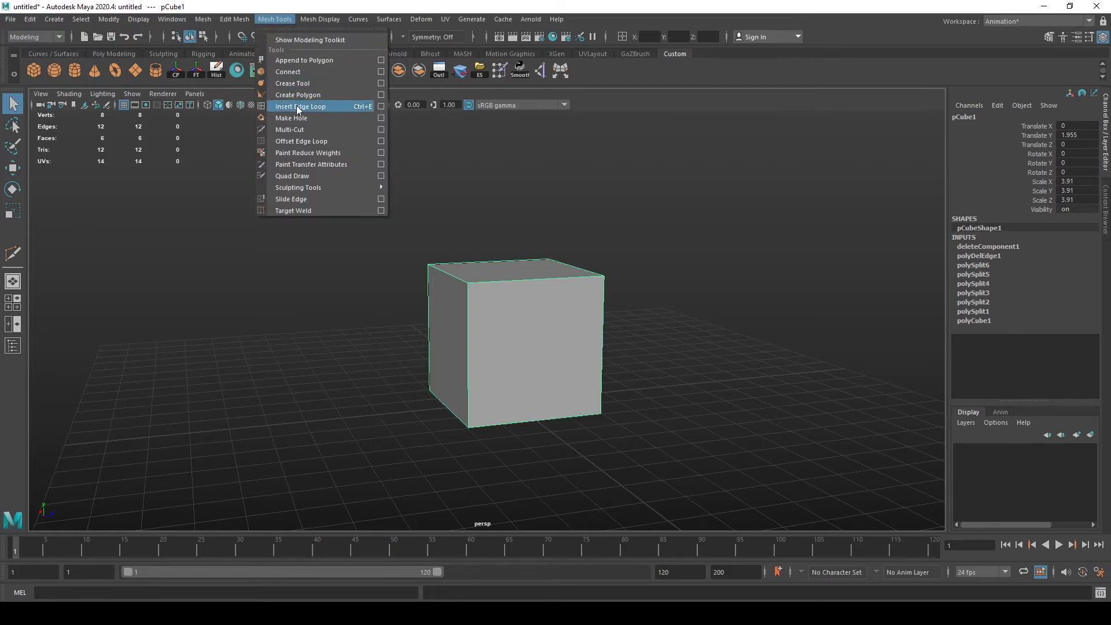
{"action": "left_click", "coordinate": [268, 19]}
{"action": "left_click", "coordinate": [267, 19]}
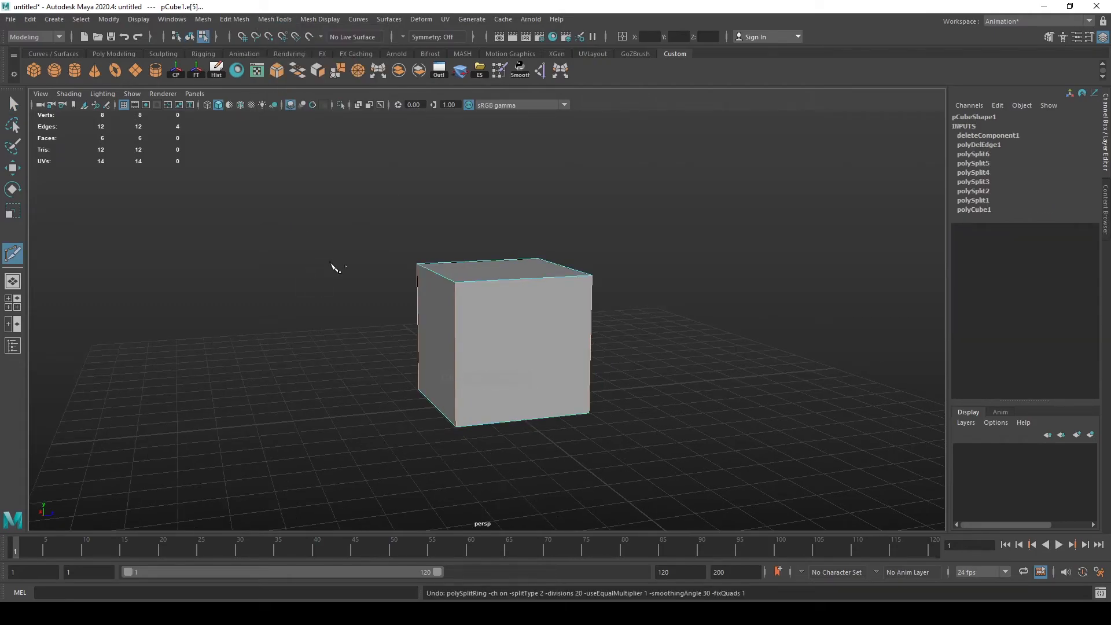
{"action": "key", "text": "ctrl+e"}
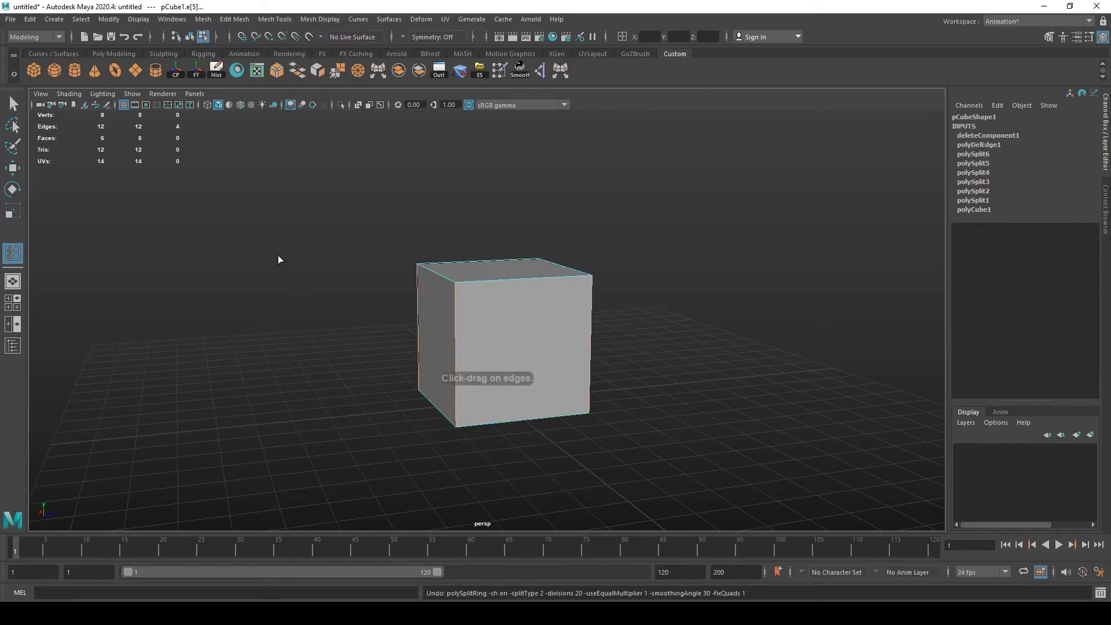
{"action": "double_click", "coordinate": [13, 254]}
{"action": "left_click", "coordinate": [204, 142]}
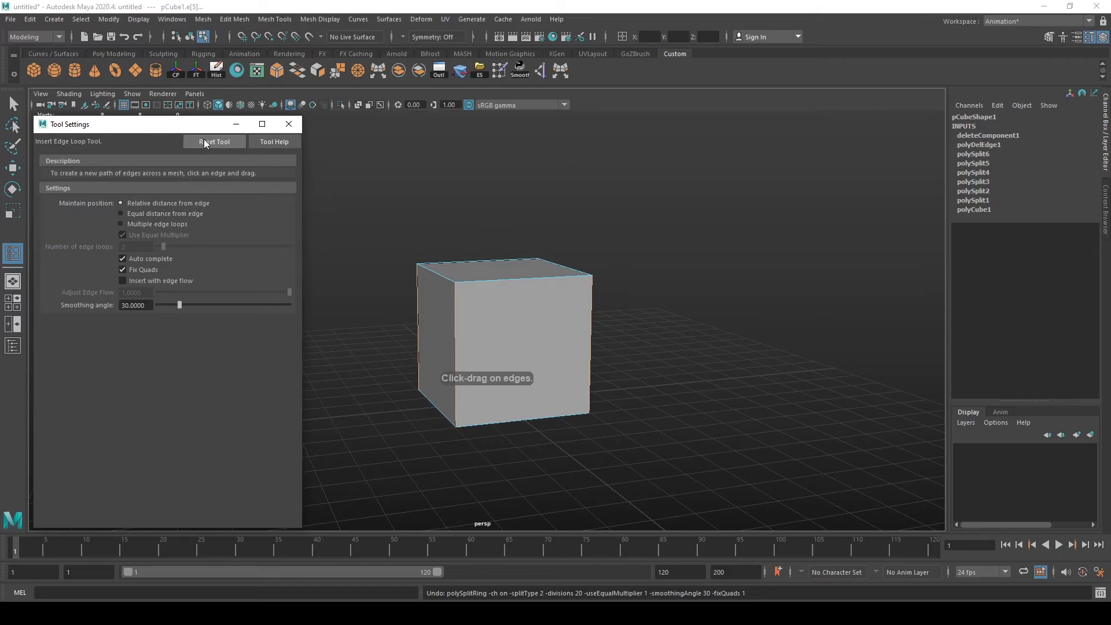
Insert a horizontal edge loop on the cube using Relative distance from edge, and undo it
{"action": "middle_click_drag", "start_coordinate": [329, 302], "coordinate": [343, 283], "text": "alt"}
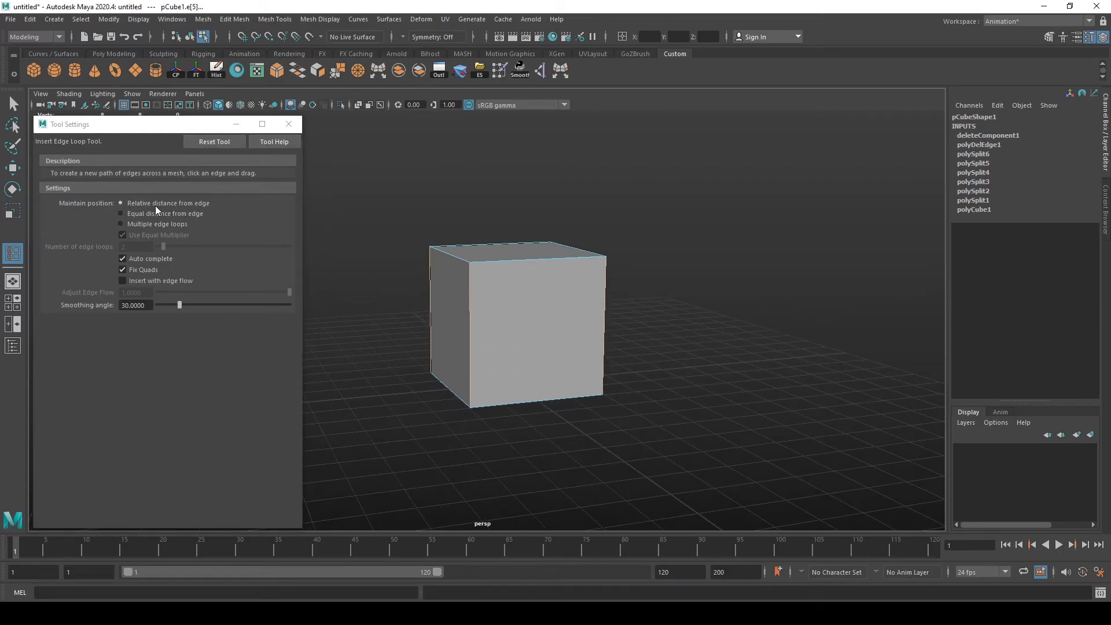
{"action": "left_click_drag", "start_coordinate": [469, 283], "coordinate": [468, 379]}
{"action": "left_click", "coordinate": [470, 294]}
{"action": "key", "text": "ctrl+z"}
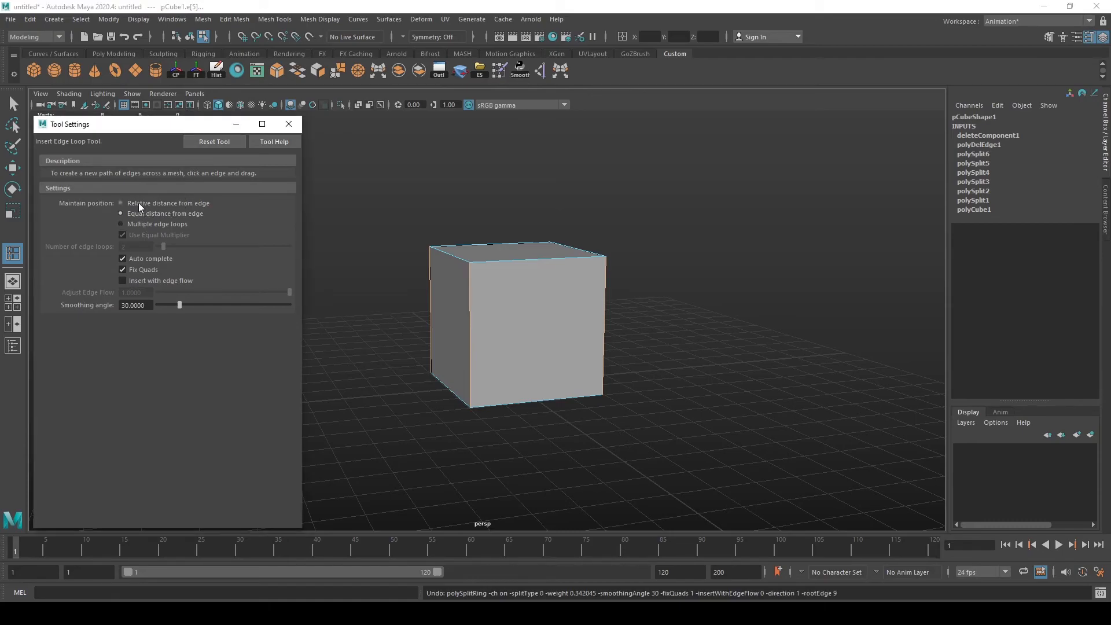
Switch to Multiple edge loops, try two loops, and insert one around the cube's middle with the number of edge loops set to 1
{"action": "left_click", "coordinate": [137, 225]}
{"action": "left_click", "coordinate": [126, 246]}
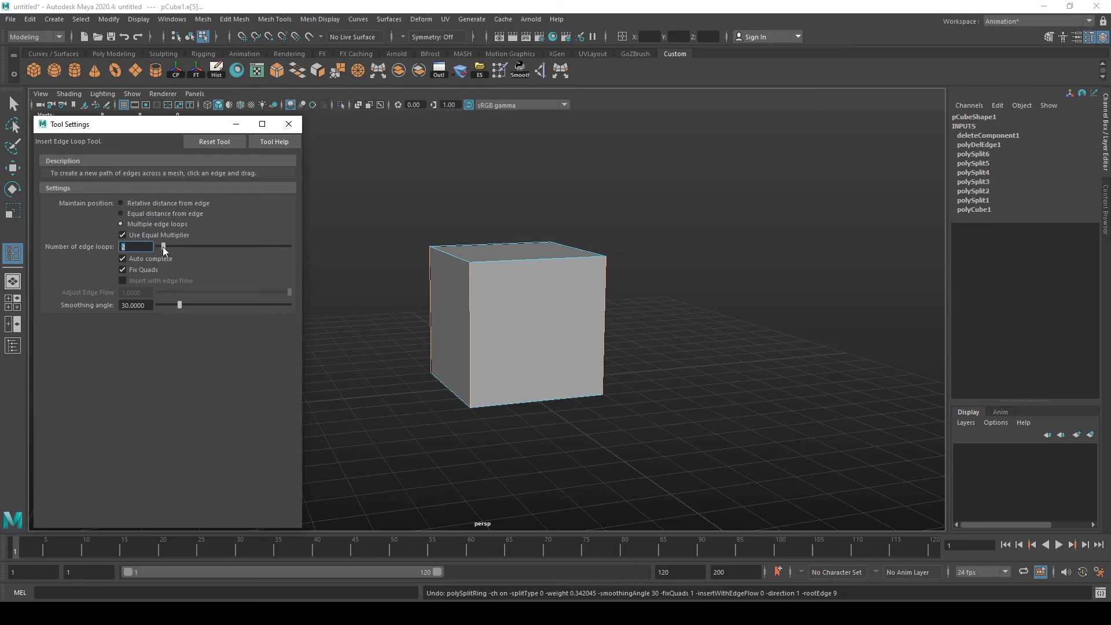
{"action": "left_click_drag", "start_coordinate": [470, 287], "coordinate": [476, 350]}
{"action": "key", "text": "ctrl+z"}
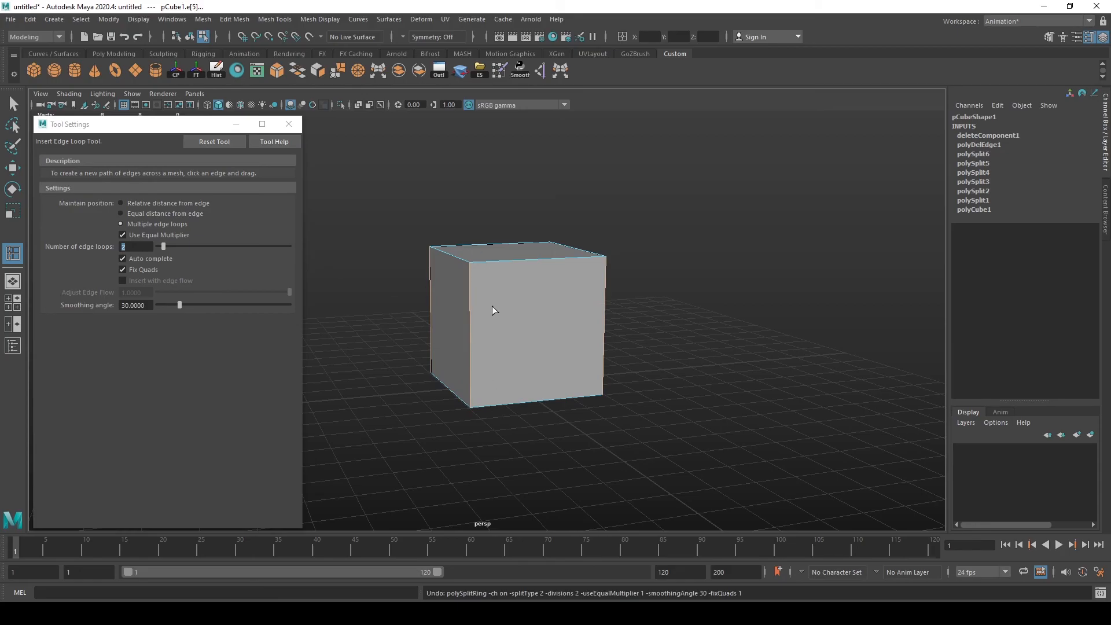
{"action": "type", "text": "1"}
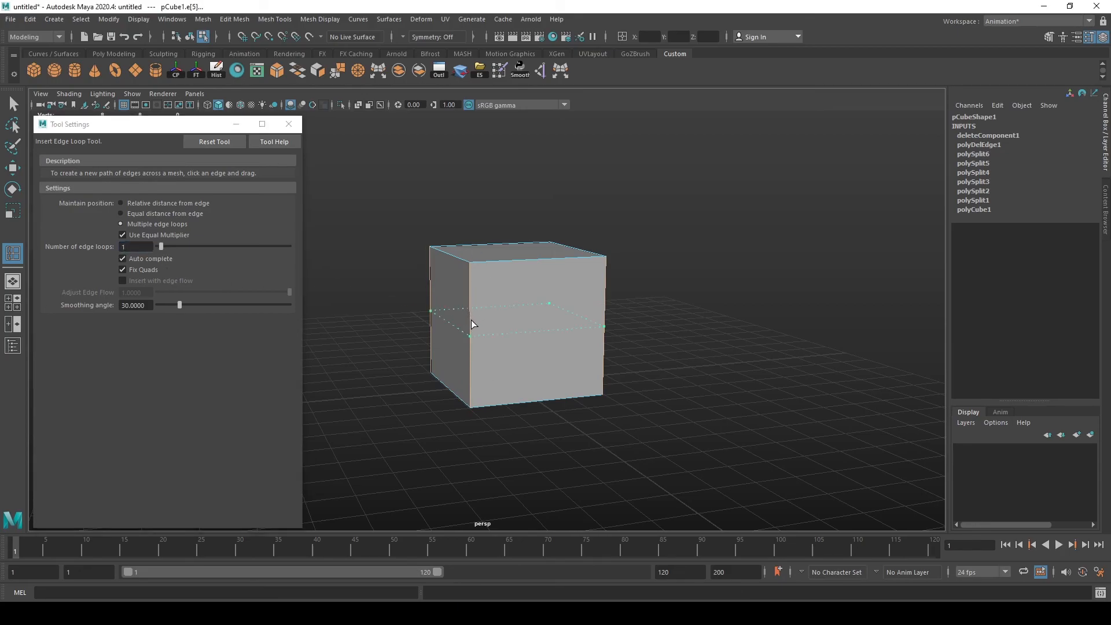
{"action": "left_click", "coordinate": [472, 323]}
Set the number of edge loops to 50 and insert them into both the upper and lower halves of the cube
{"action": "left_click_drag", "start_coordinate": [161, 246], "coordinate": [186, 245]}
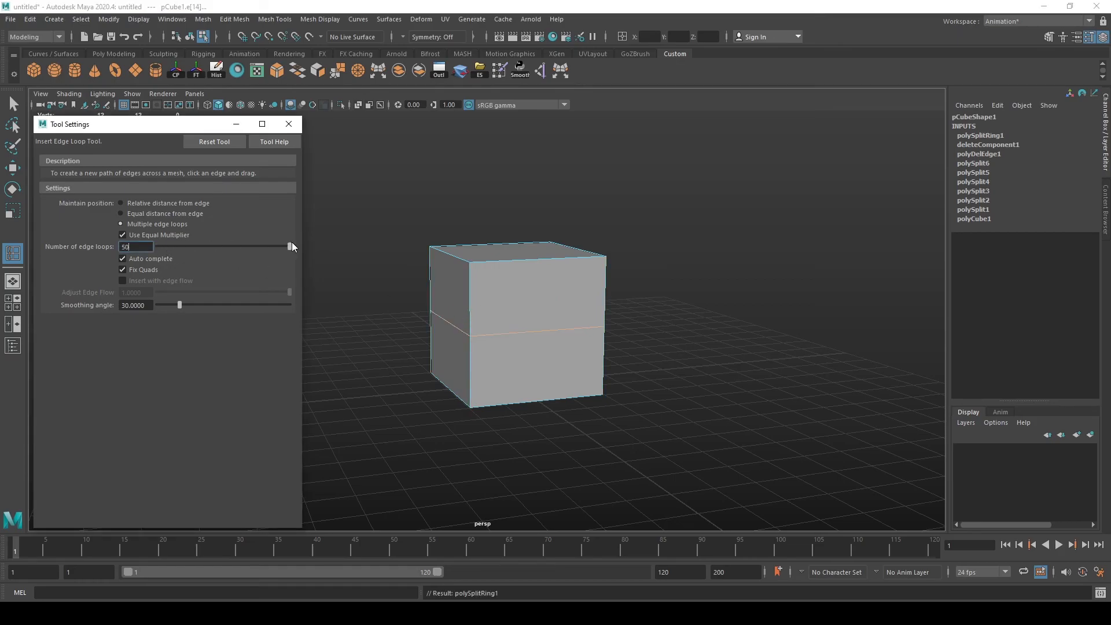
{"action": "left_click", "coordinate": [471, 316]}
{"action": "left_click", "coordinate": [470, 354]}
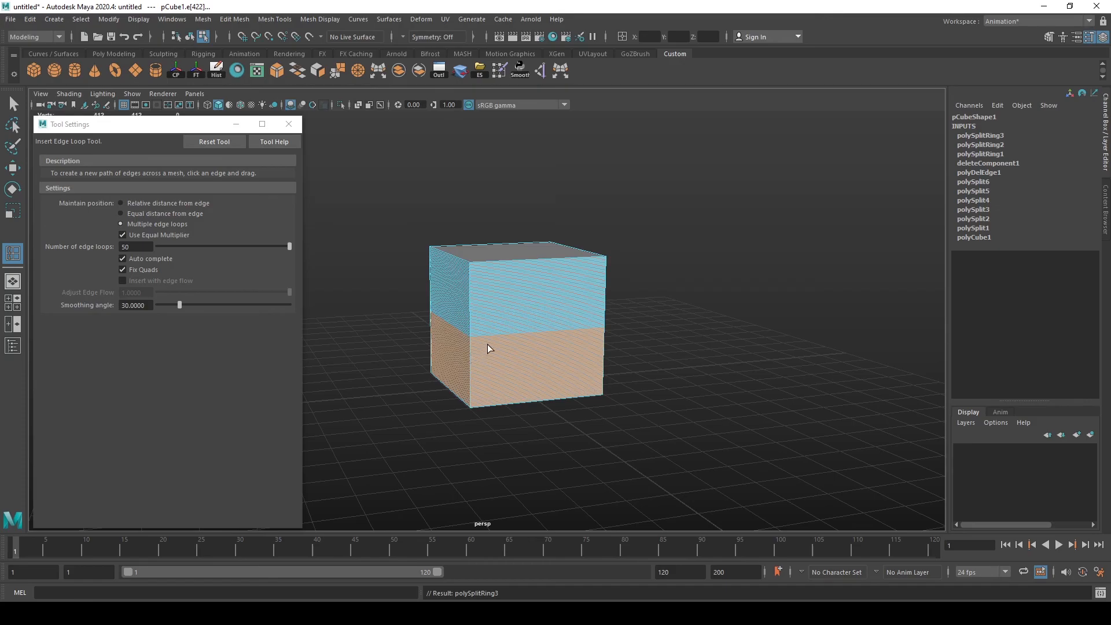
{"action": "scroll", "coordinate": [487, 346], "scroll_direction": "up", "scroll_amount": 2}
{"action": "scroll", "coordinate": [584, 460], "scroll_direction": "up", "scroll_amount": 3}
{"action": "scroll", "coordinate": [564, 333], "scroll_direction": "down", "scroll_amount": 3}
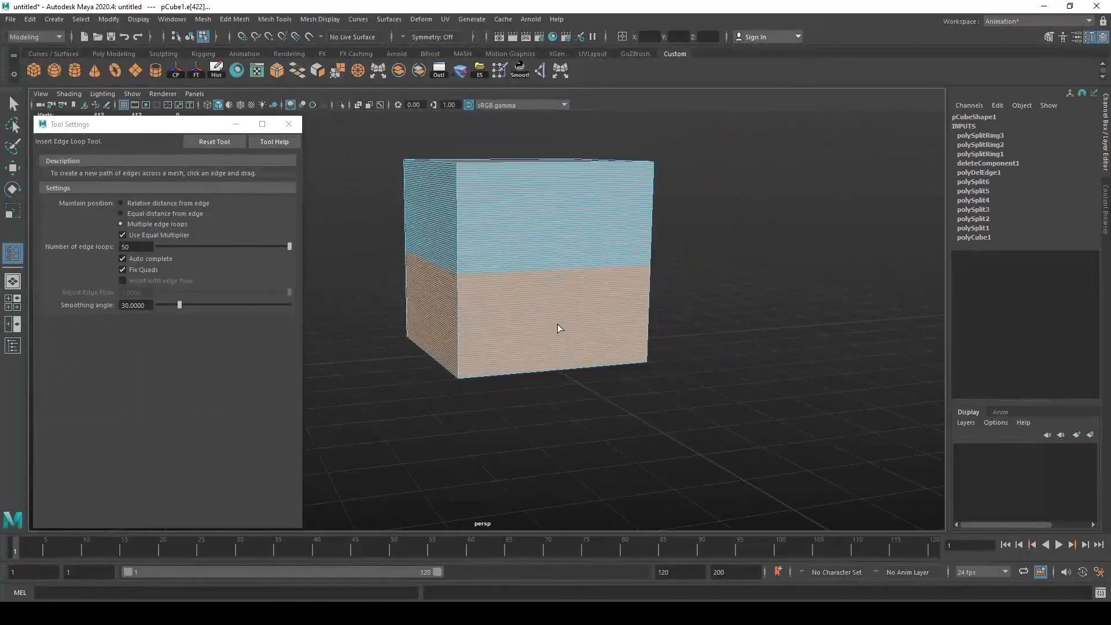
{"action": "scroll", "coordinate": [553, 337], "scroll_direction": "up", "scroll_amount": 2}
{"action": "scroll", "coordinate": [554, 338], "scroll_direction": "up", "scroll_amount": 2}
Slice freehand through the cube with Multi-Cut, including a vertical slice down through its top and front faces
{"action": "left_click", "coordinate": [520, 301]}
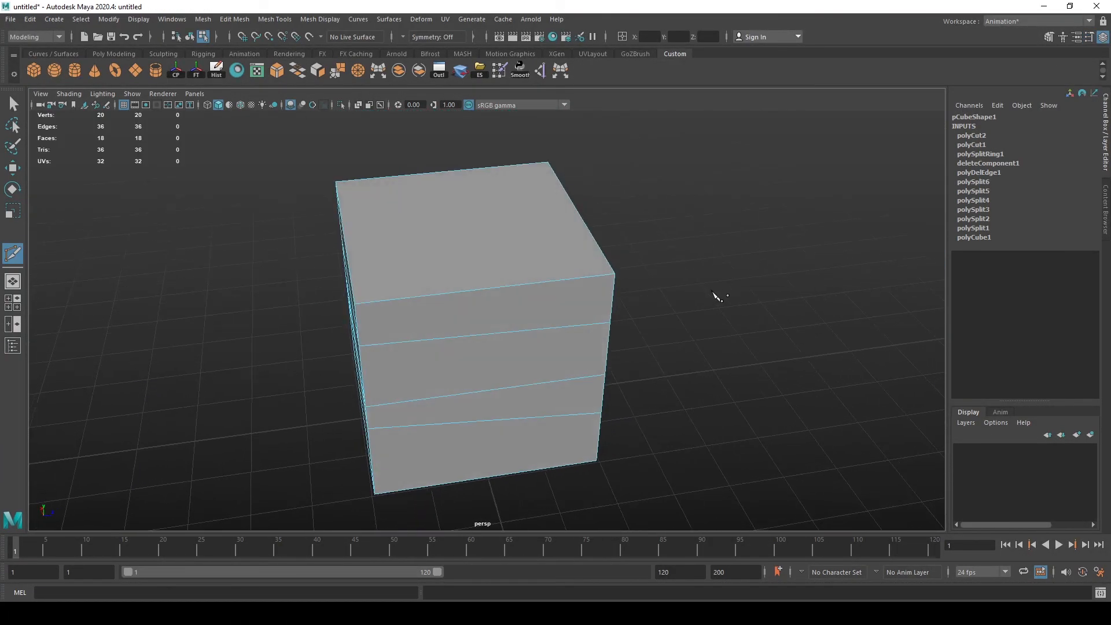
{"action": "middle_click_drag", "start_coordinate": [683, 292], "coordinate": [700, 271], "text": "alt"}
{"action": "left_click_drag", "start_coordinate": [518, 214], "coordinate": [507, 463]}
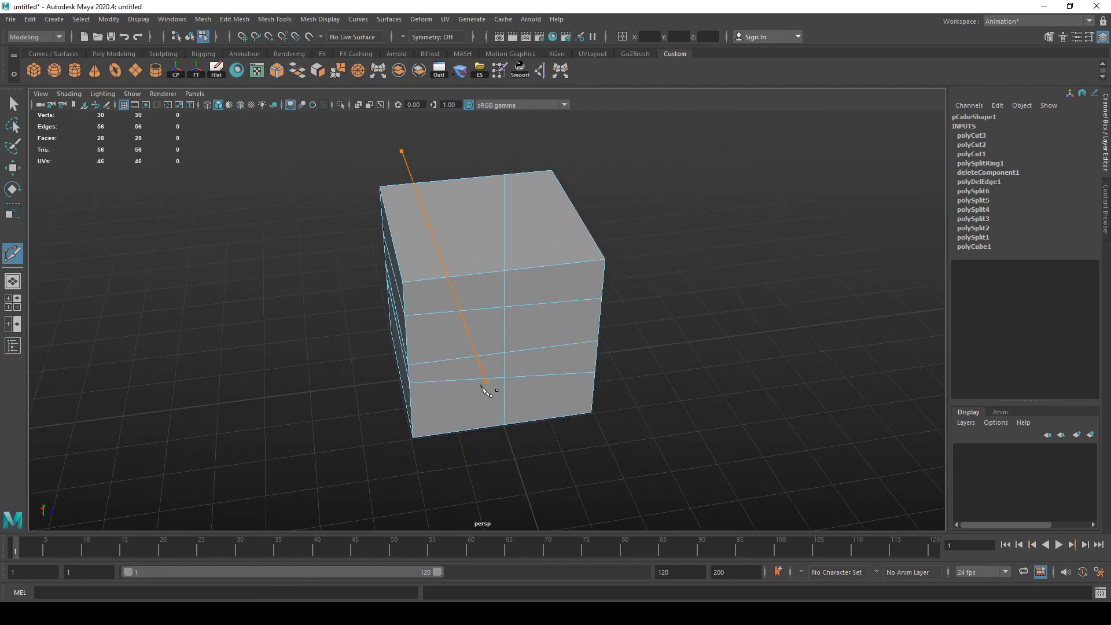